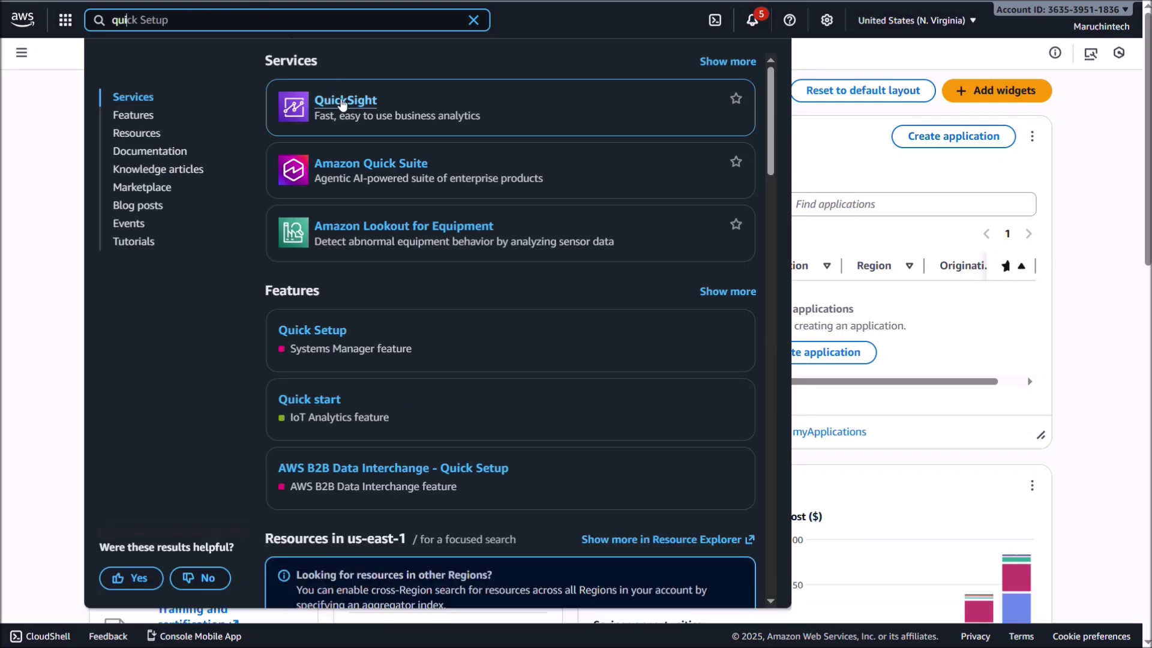
# Step: Open the QuickSight service from the console search results
pyautogui.click(342, 105)
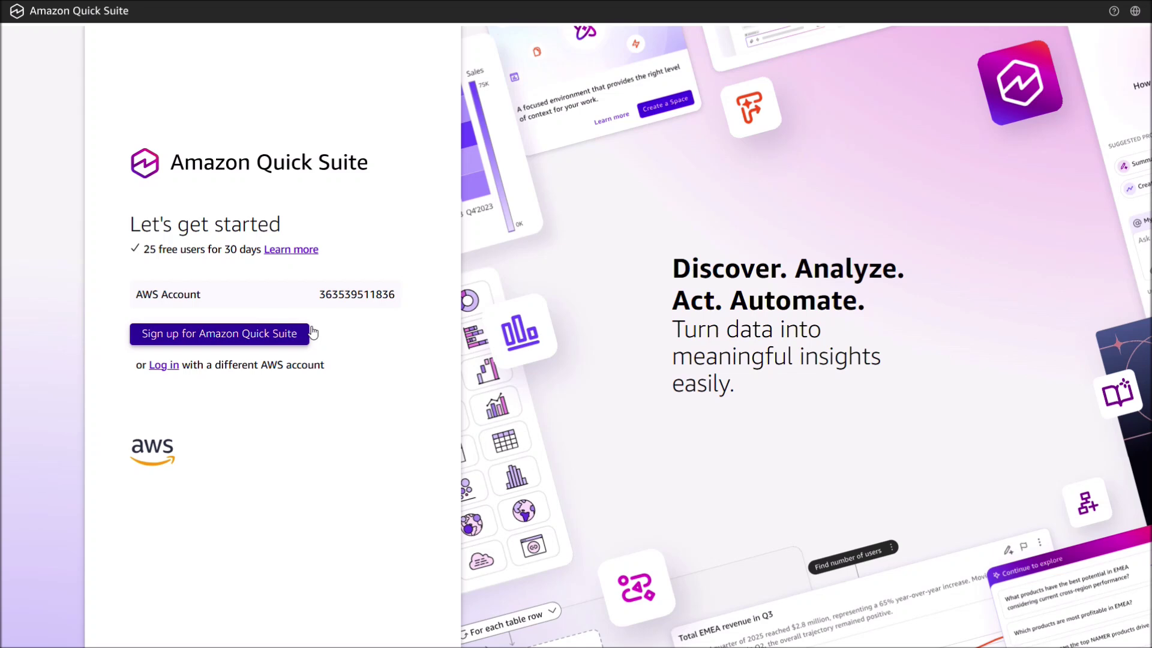
# Step: Sign up with a notification e-mail and an account name, then create the Quick Suite account
pyautogui.click(284, 337)
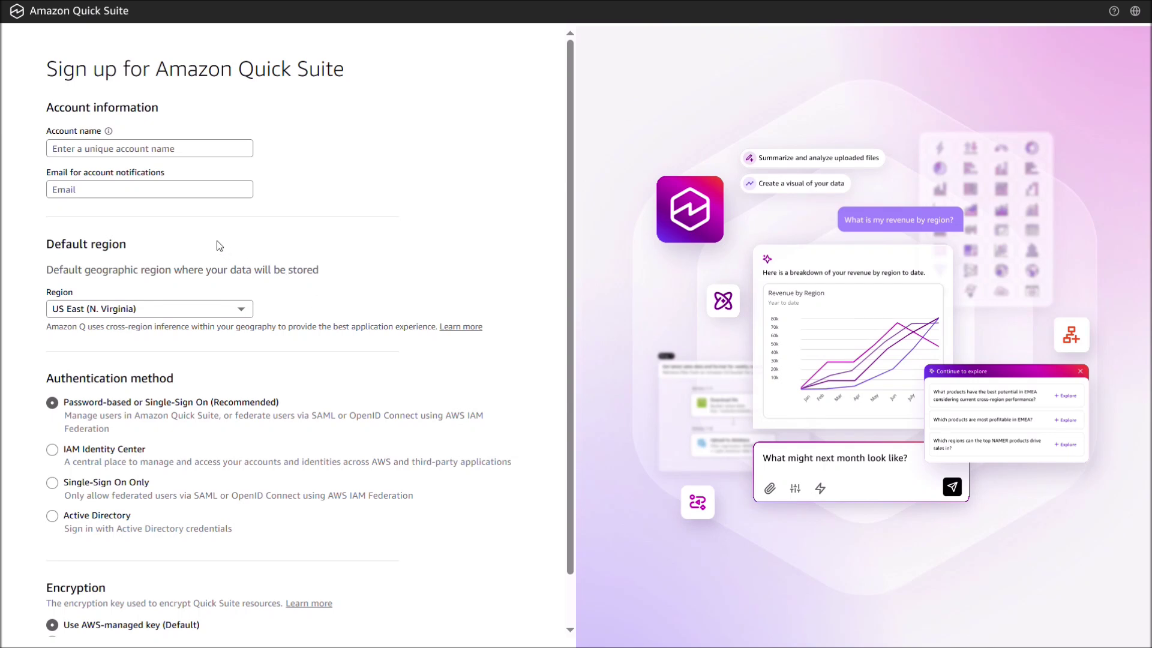
pyautogui.click(154, 197)
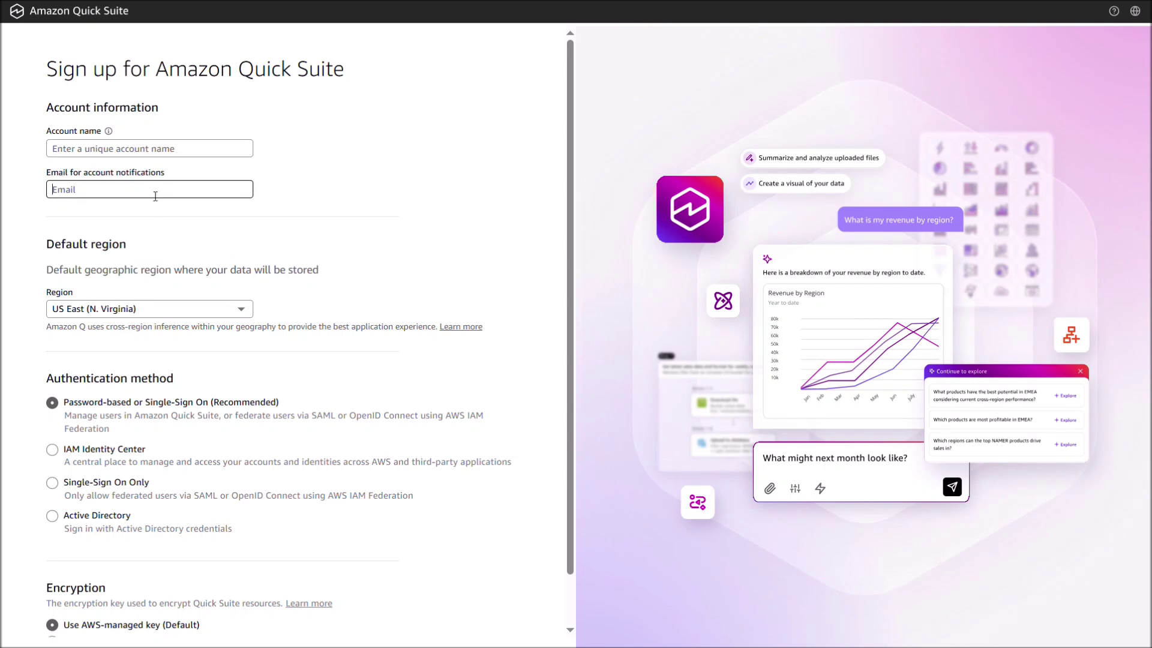
pyautogui.hotkey('ctrl', 'v')
pyautogui.click(178, 154)
pyautogui.write('M')
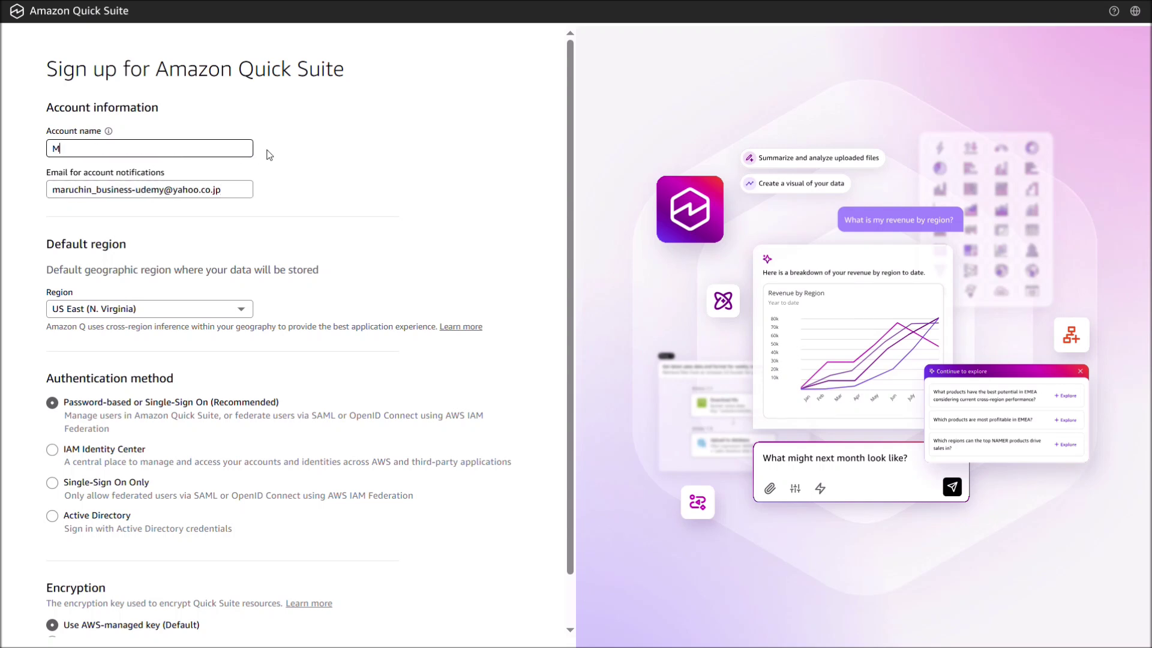
pyautogui.write('aruchinT')
pyautogui.write('tech')
pyautogui.scroll(-1, 306, 231)
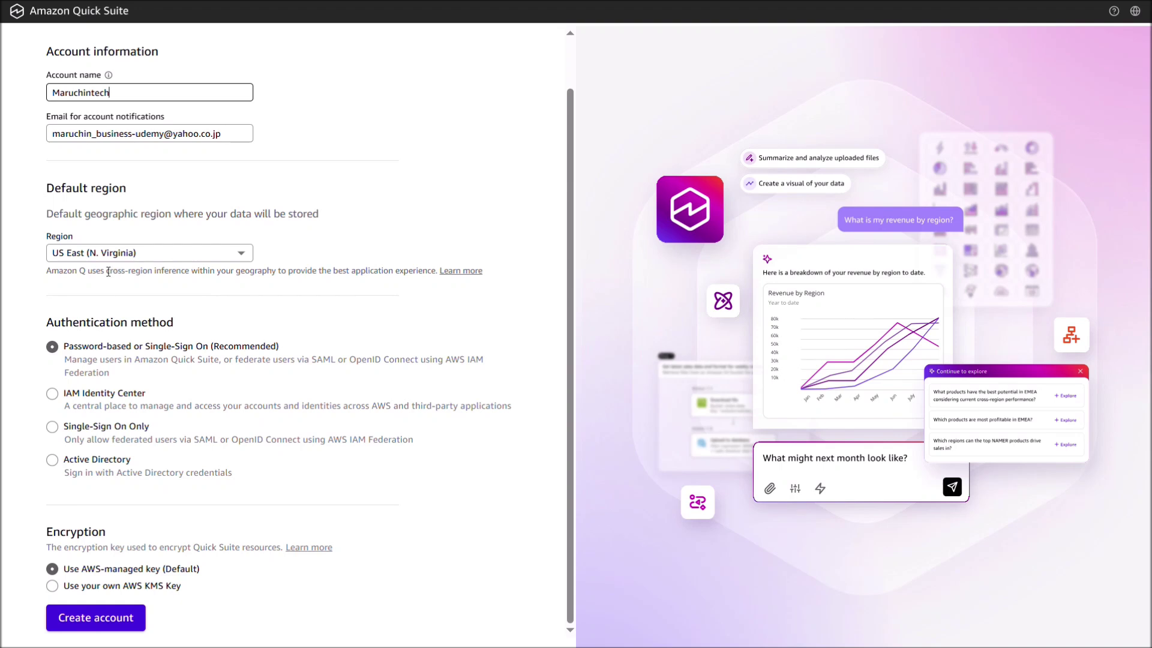
pyautogui.click(288, 376)
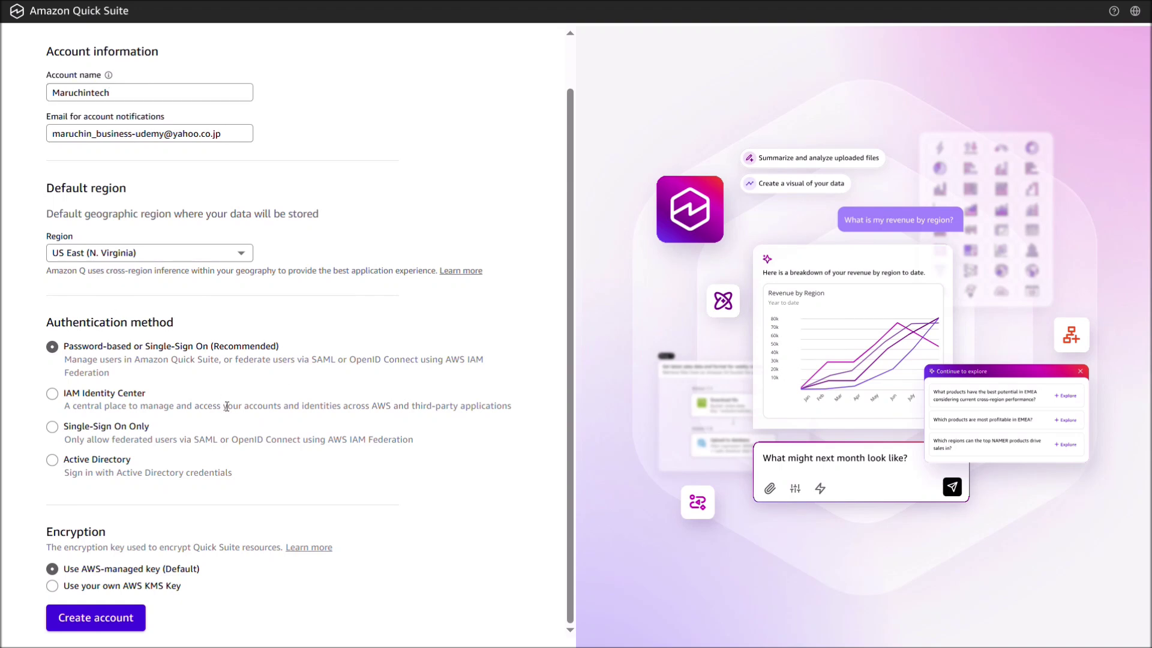
pyautogui.click(133, 623)
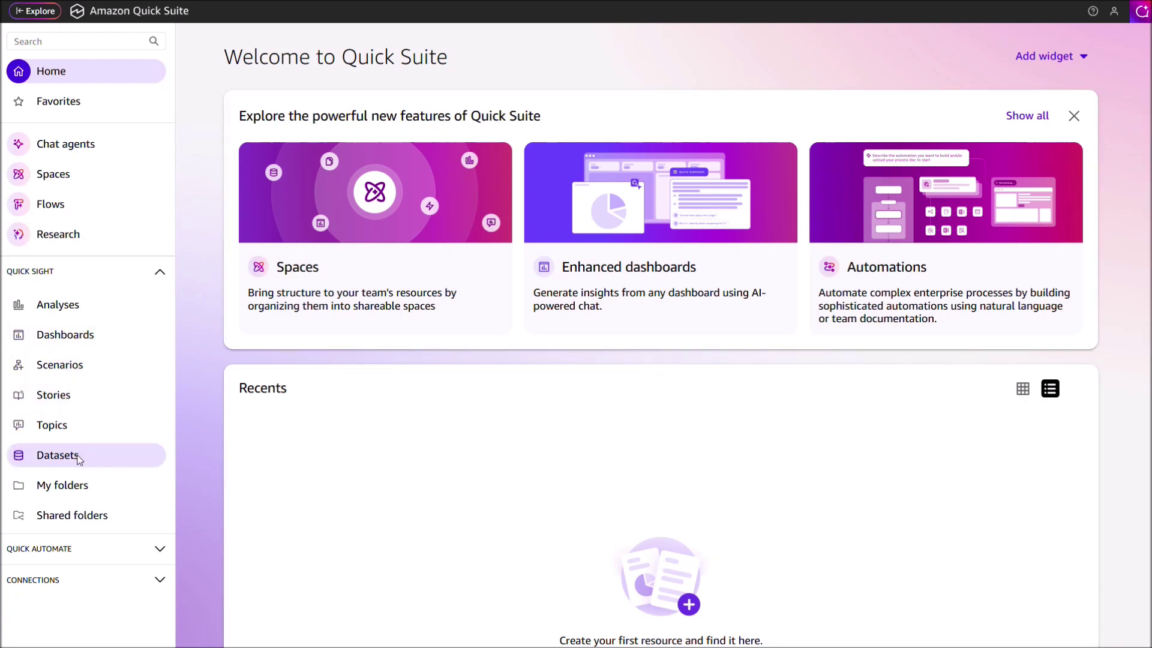
# Step: Upload QuickSight-sales-data.csv as a new dataset from the Datasets page
pyautogui.click(82, 461)
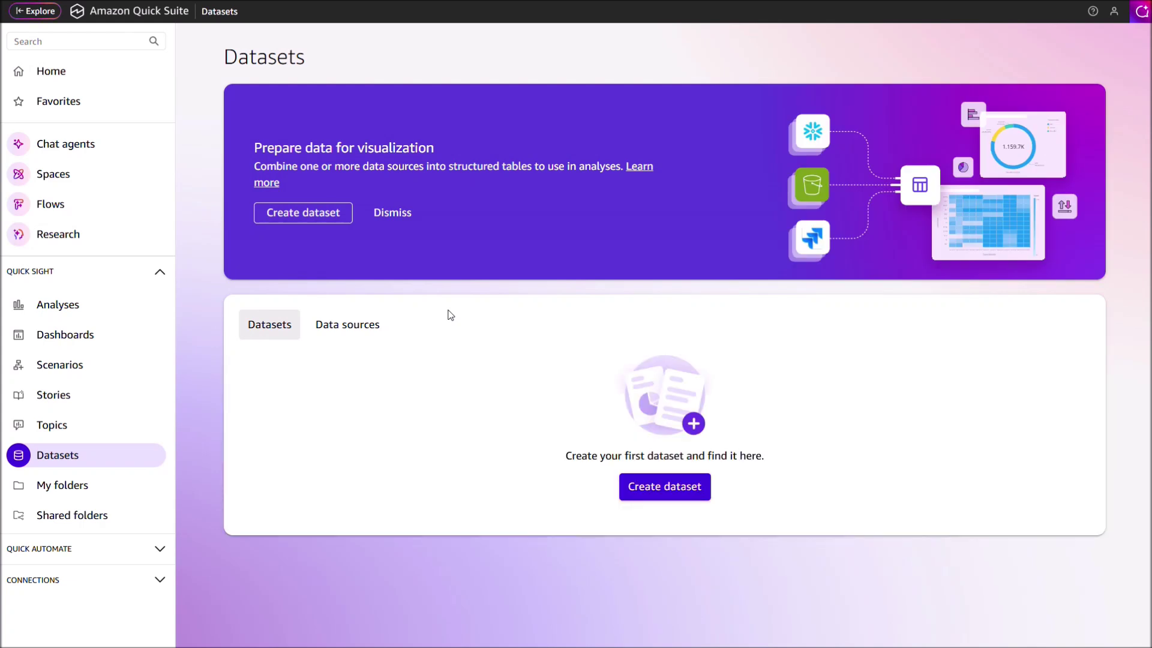
pyautogui.click(652, 487)
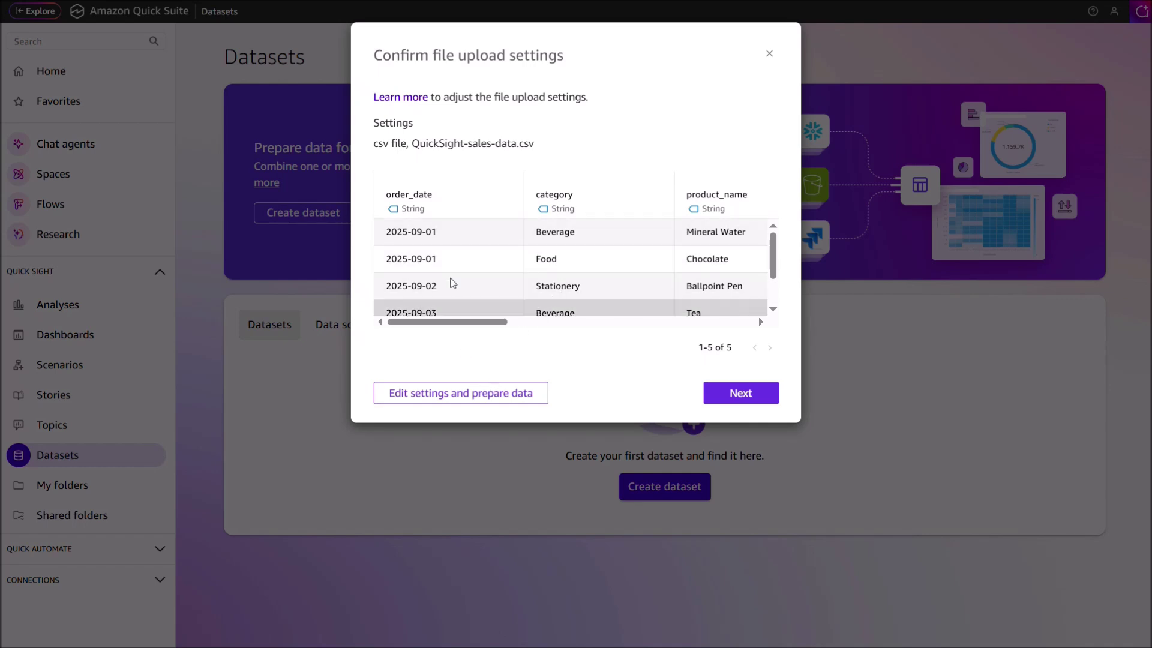
pyautogui.moveTo(498, 322); pyautogui.dragTo(460, 326)
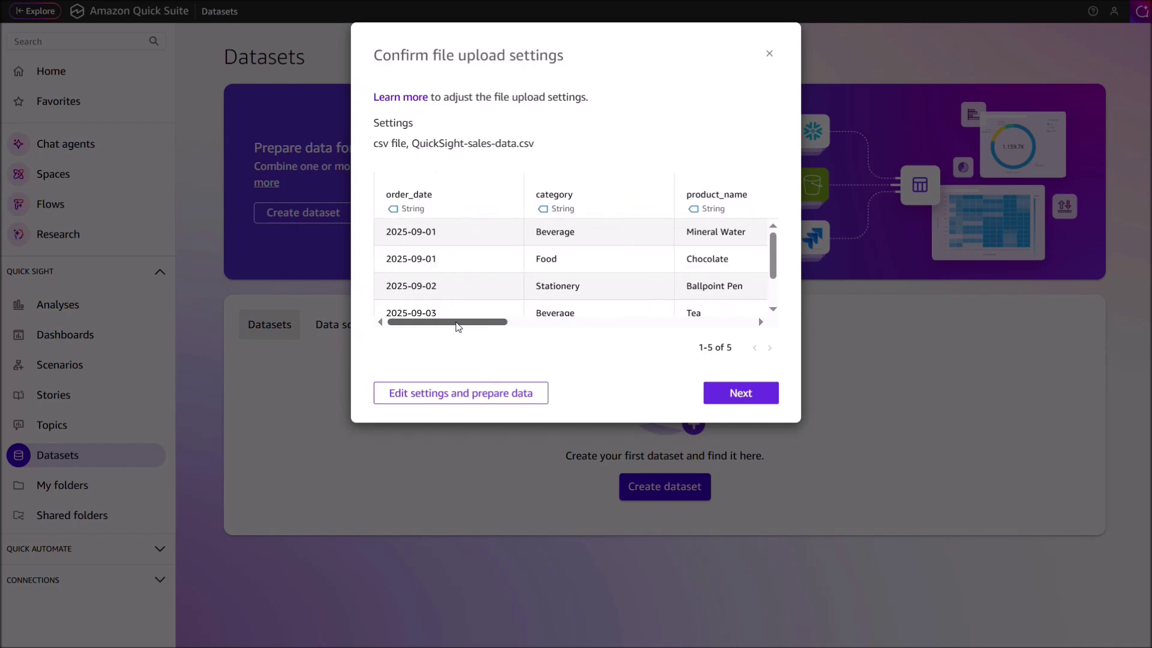
# Step: Preview the sales table rows in data preparation, then save and publish the dataset
pyautogui.click(479, 396)
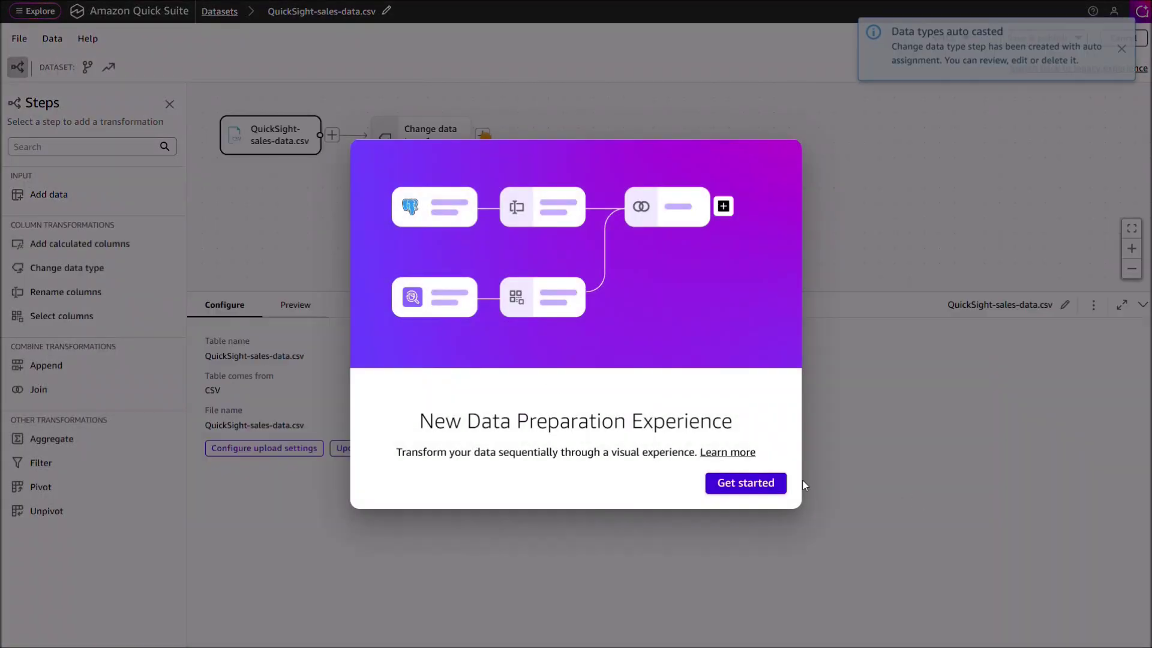
pyautogui.click(783, 482)
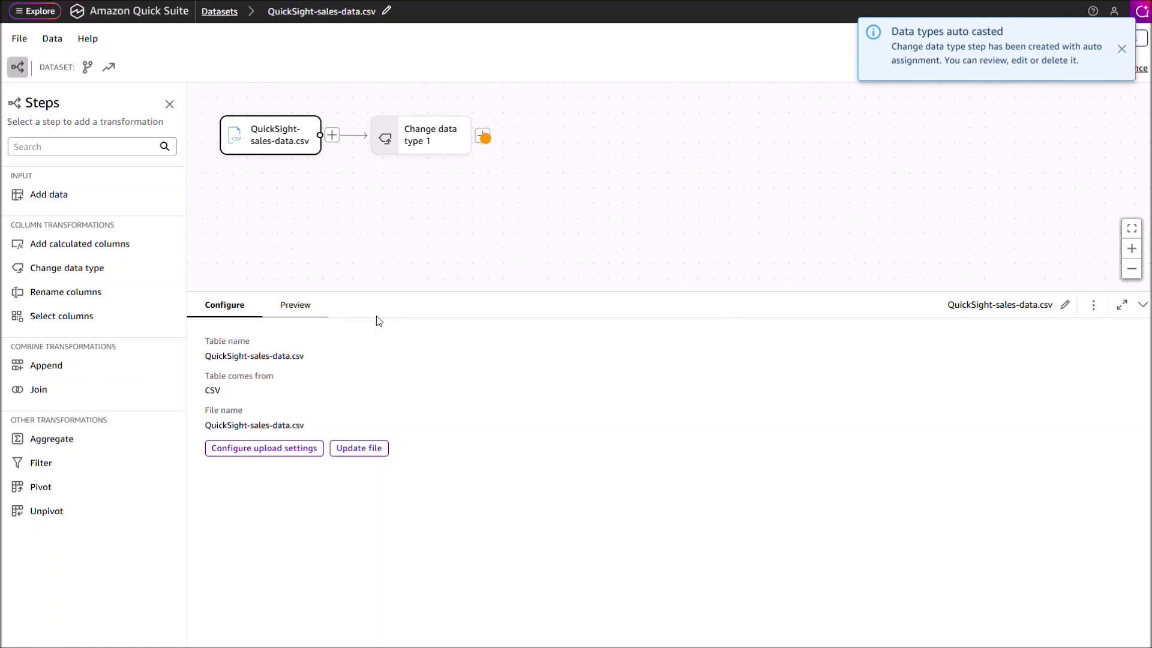
pyautogui.click(292, 304)
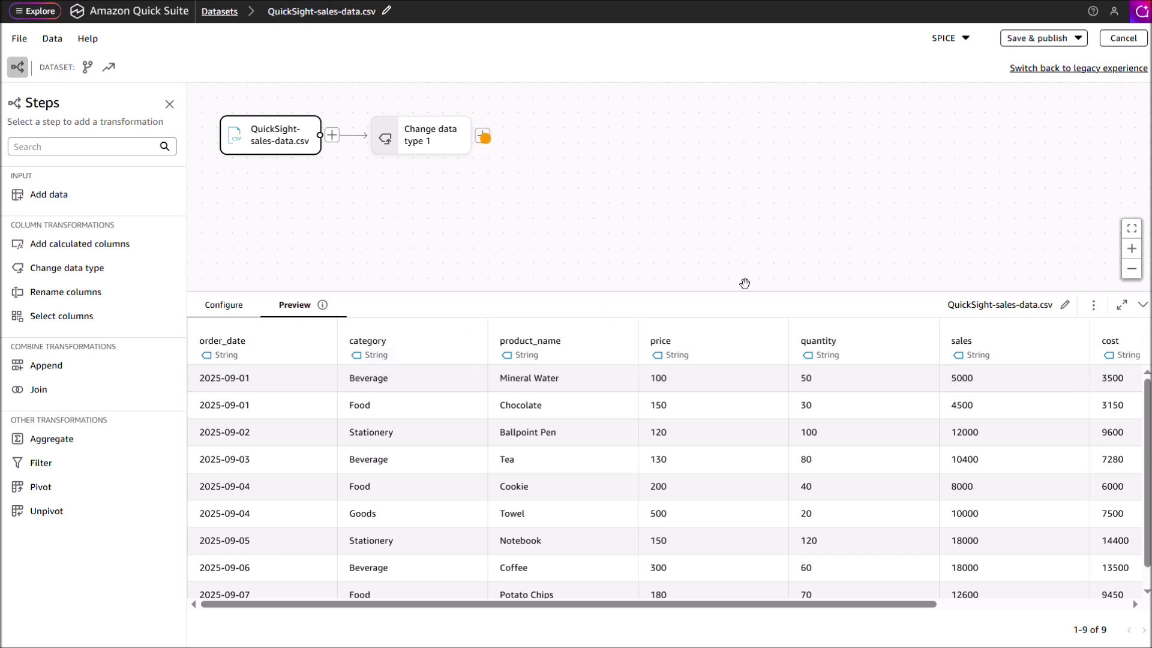
pyautogui.click(1037, 40)
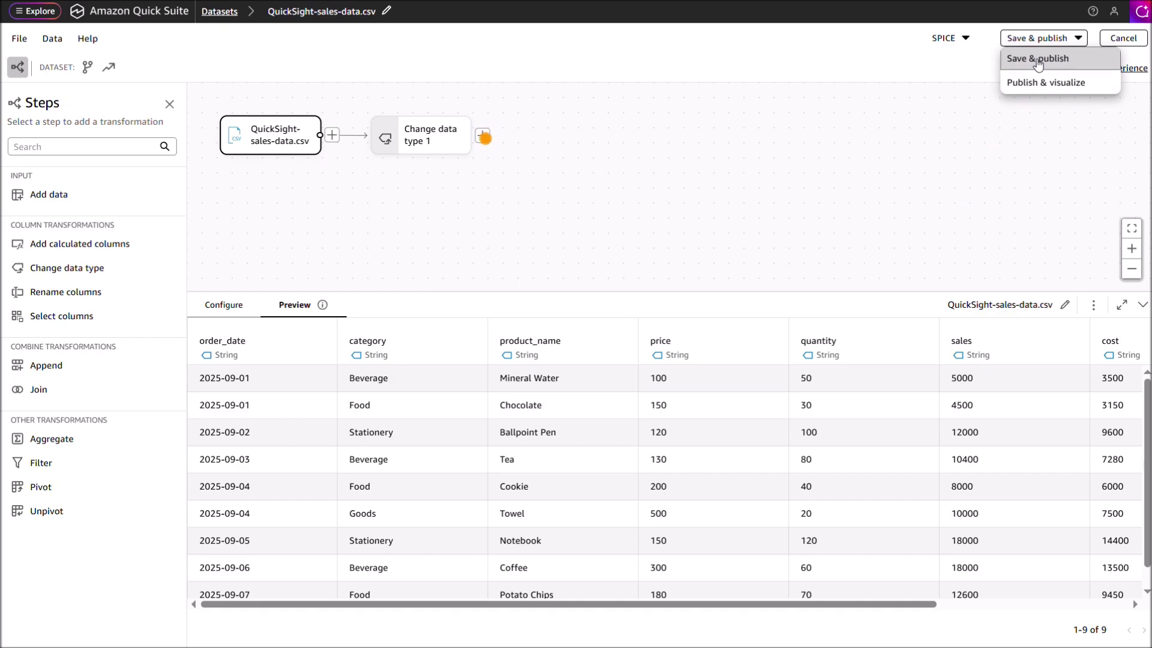
pyautogui.click(1037, 59)
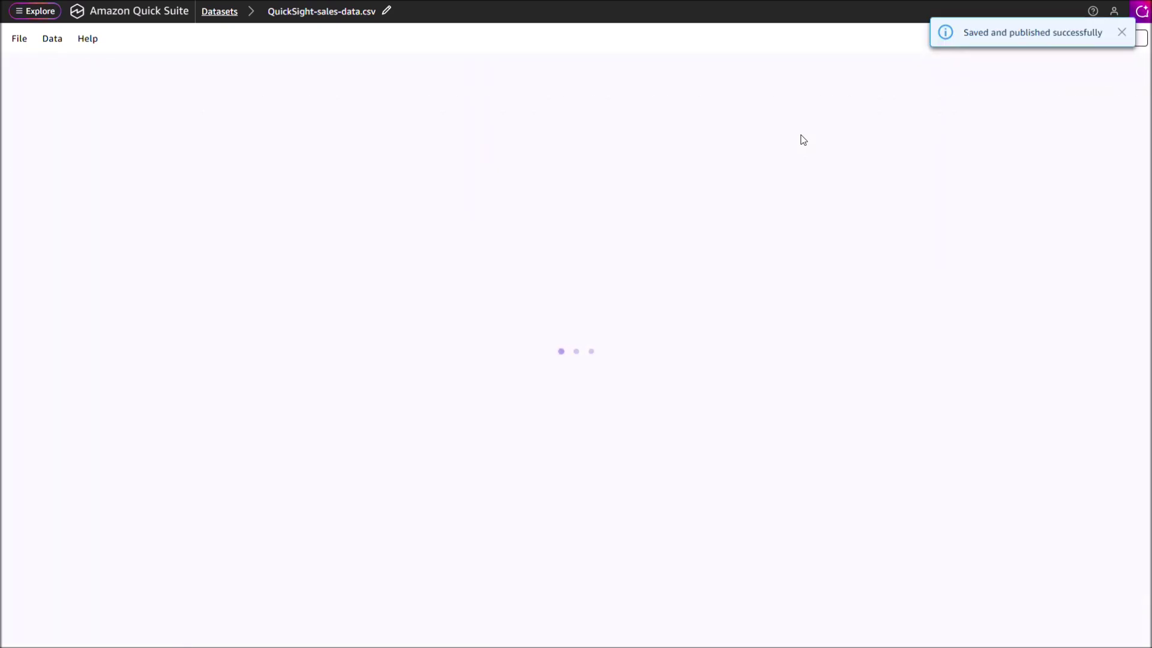
pyautogui.click(1030, 41)
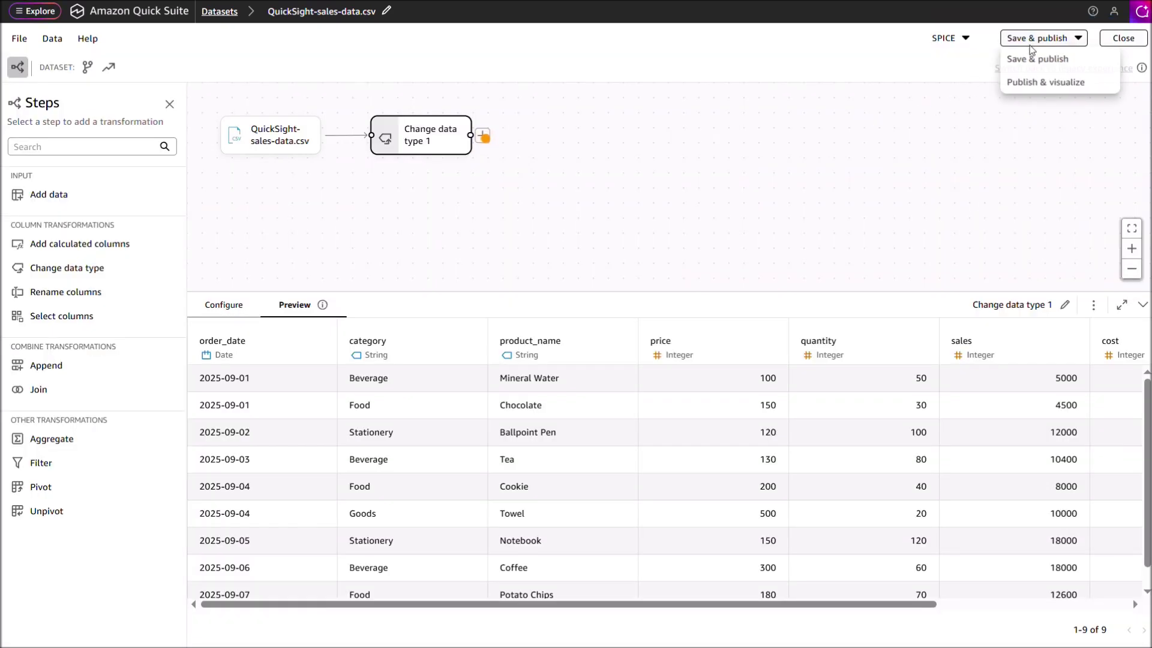
# Step: Publish and visualize the dataset, adding a new interactive sheet to the analysis
pyautogui.click(1039, 81)
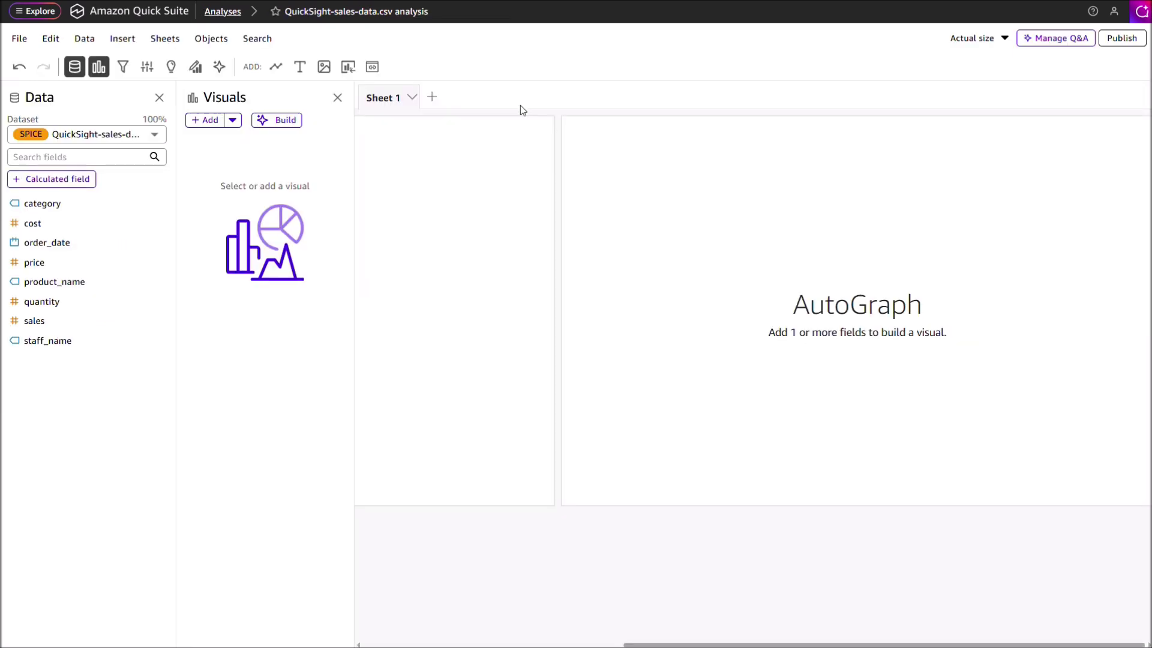
pyautogui.click(436, 100)
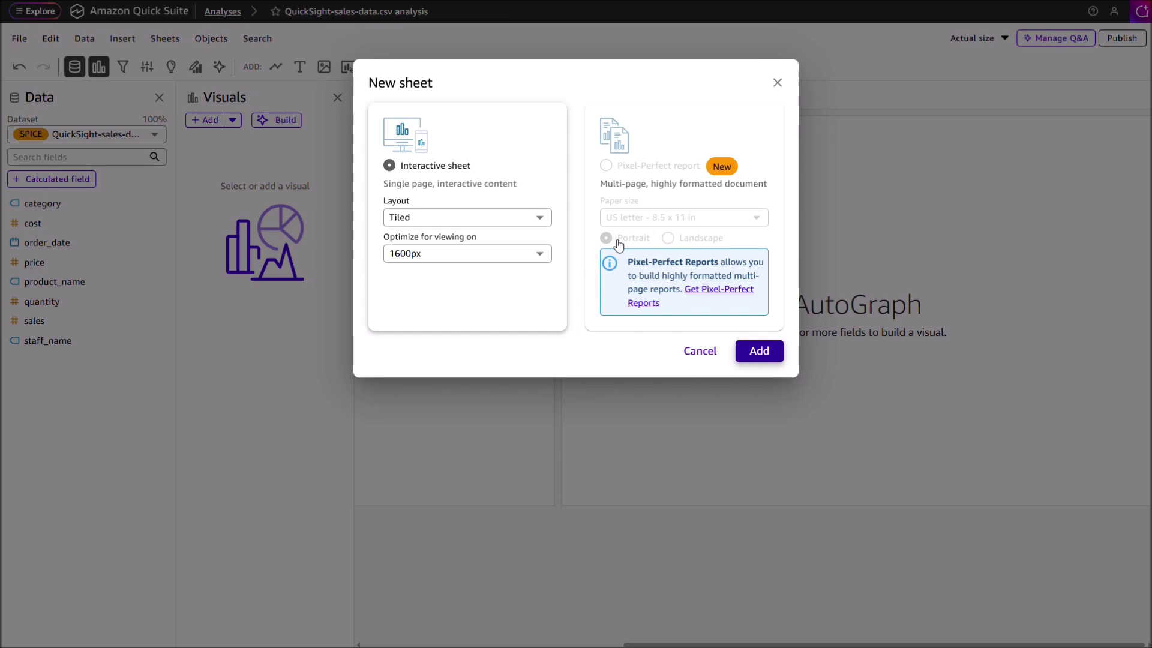
pyautogui.press('Return')
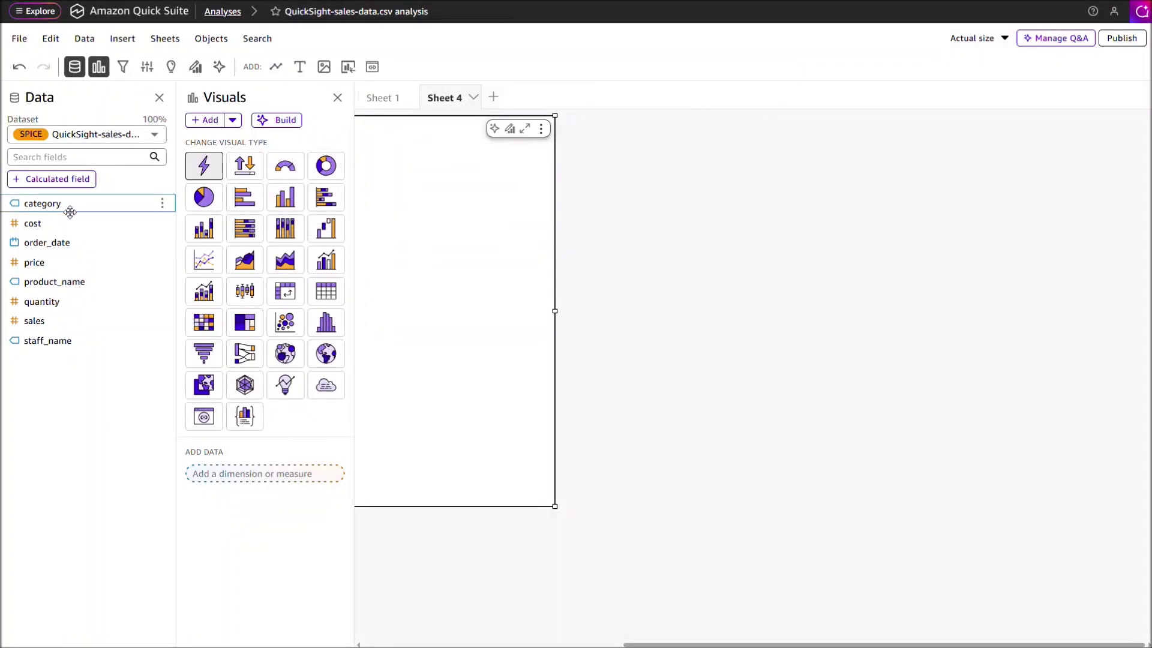
# Step: Build a vertical stacked bar chart of sum of sales by category
pyautogui.click(73, 211)
pyautogui.click(64, 321)
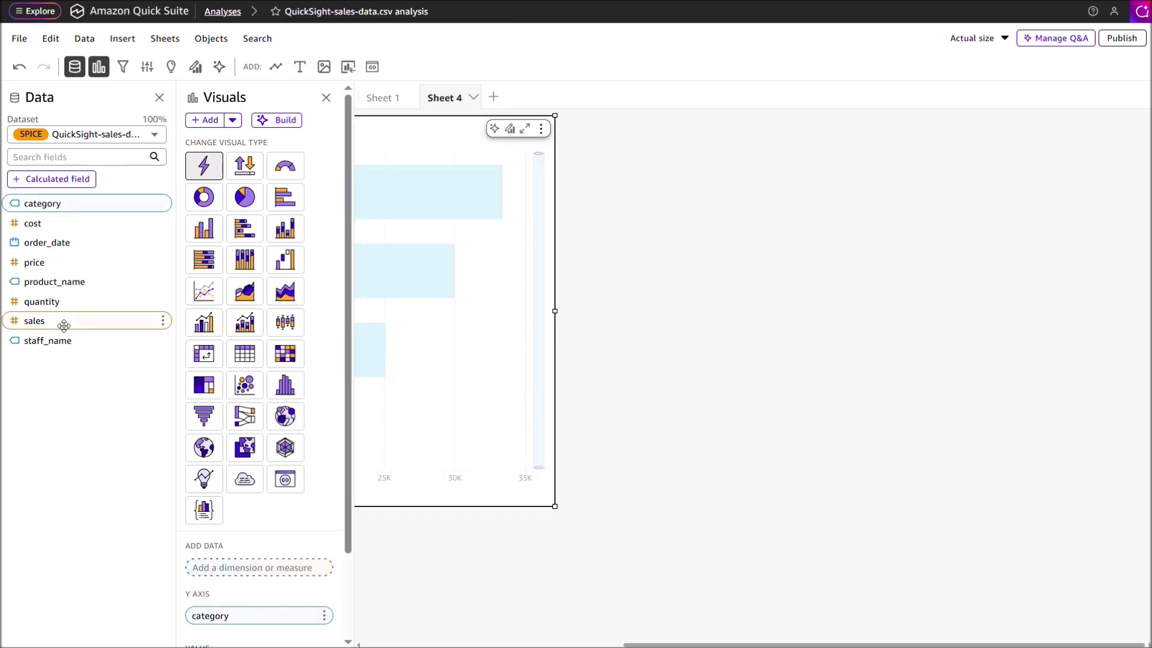
pyautogui.click(285, 228)
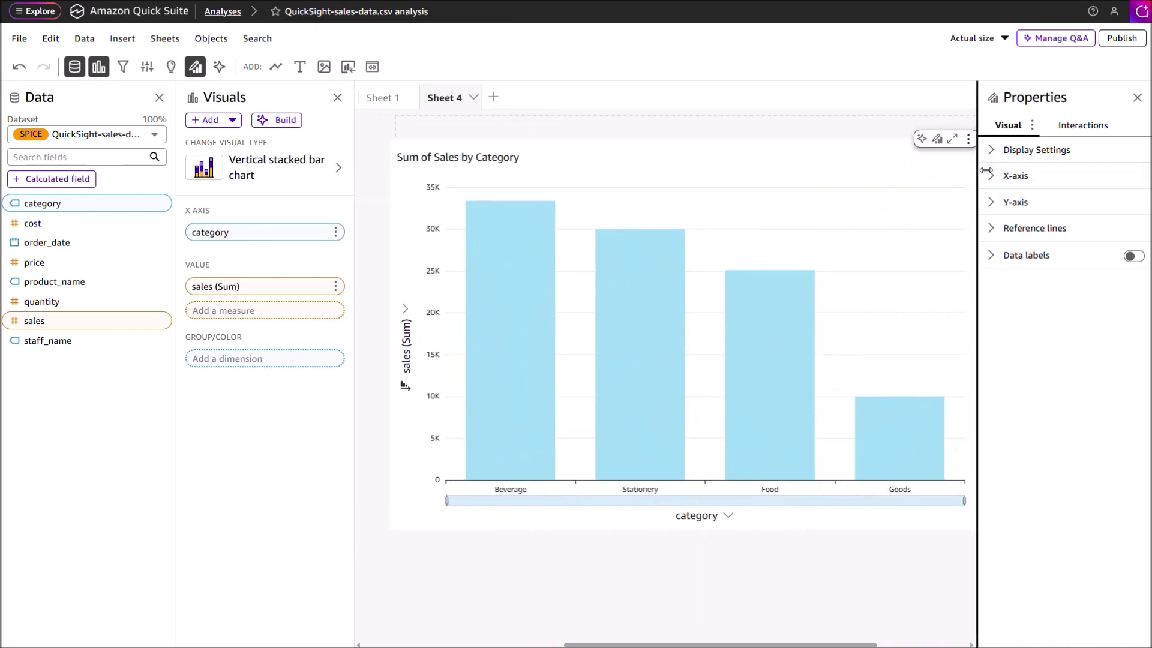
pyautogui.moveTo(789, 242)
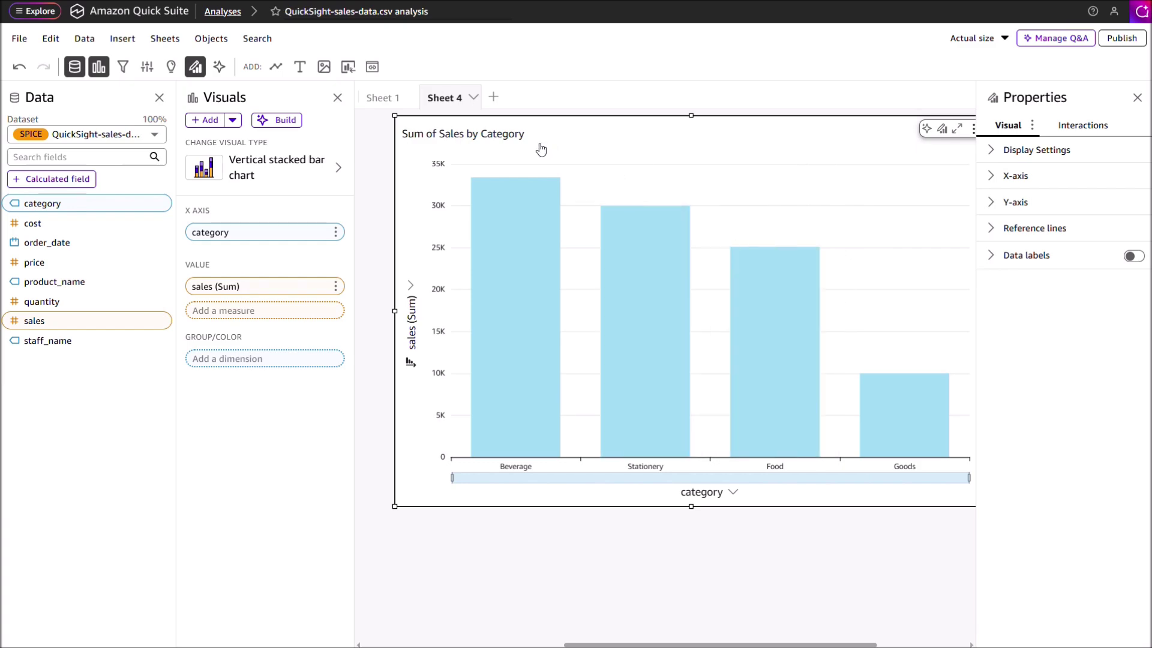
# Step: On a new sheet, chart sales by staff_name as a donut and widen it across the sheet
pyautogui.click(494, 97)
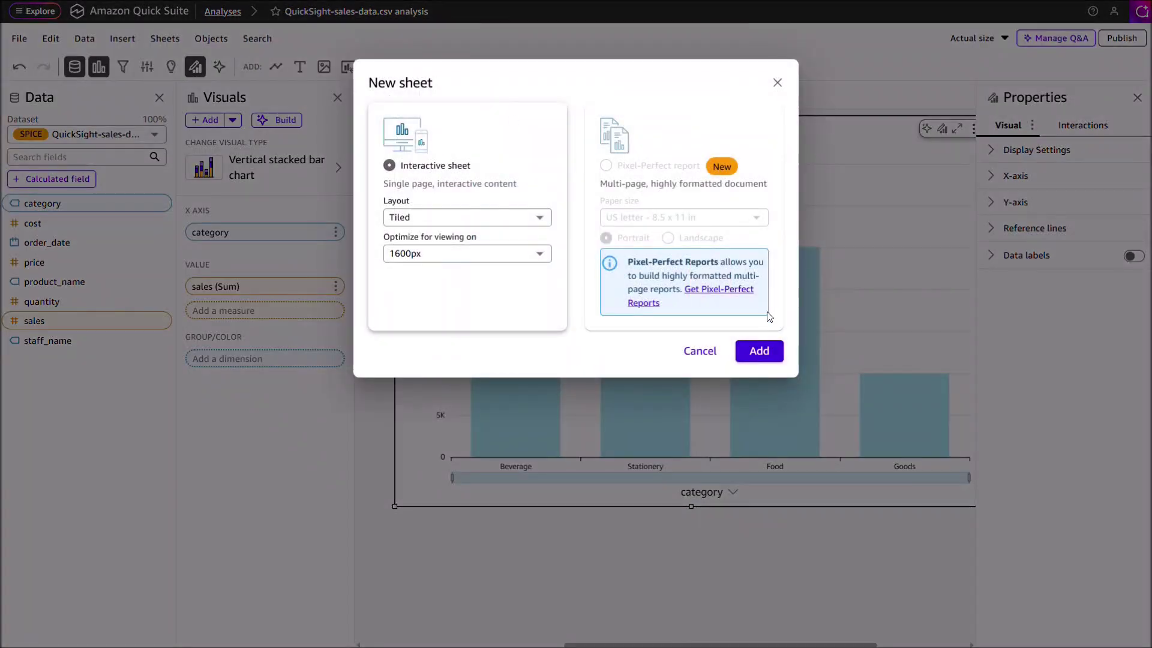
pyautogui.click(759, 351)
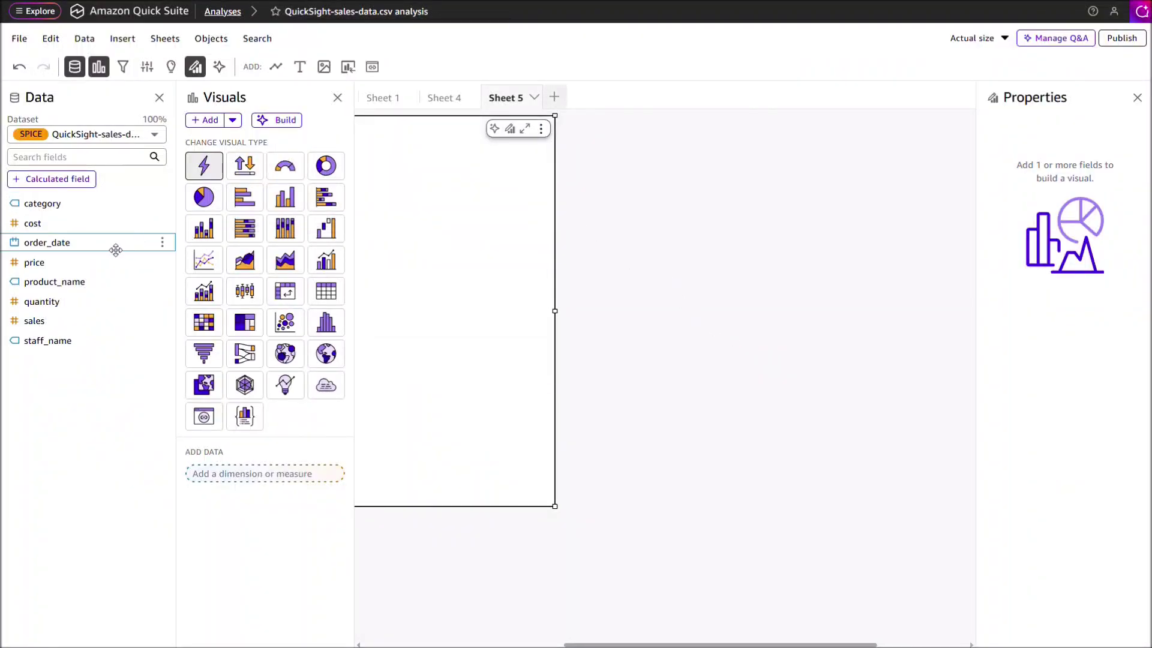
pyautogui.click(94, 347)
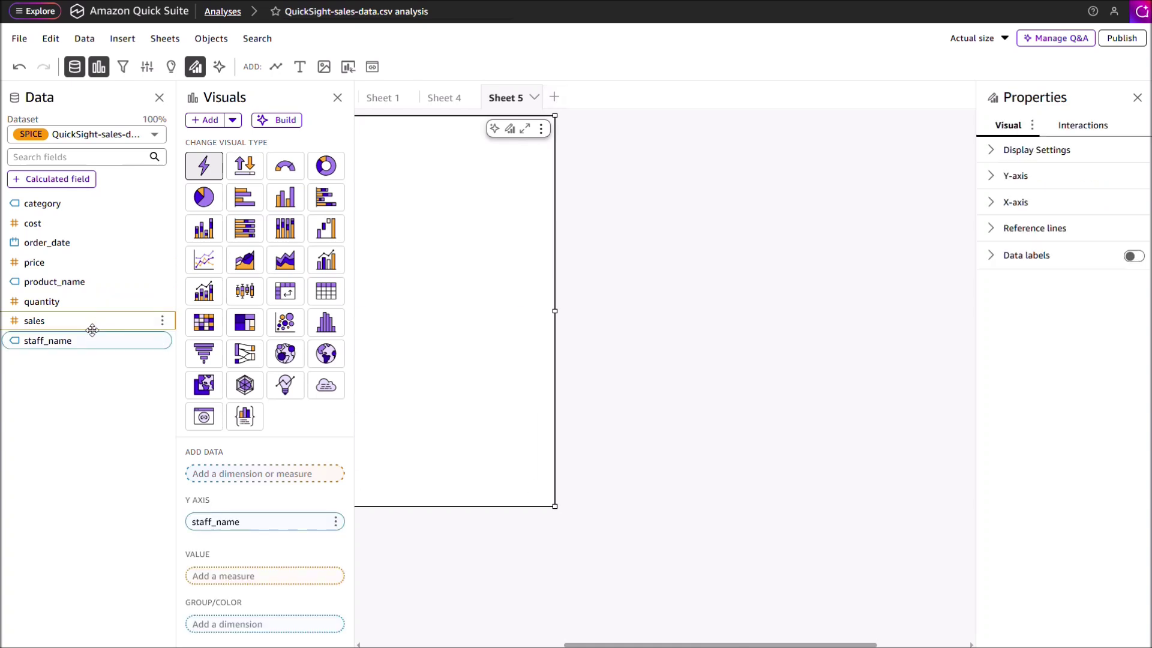
pyautogui.click(89, 324)
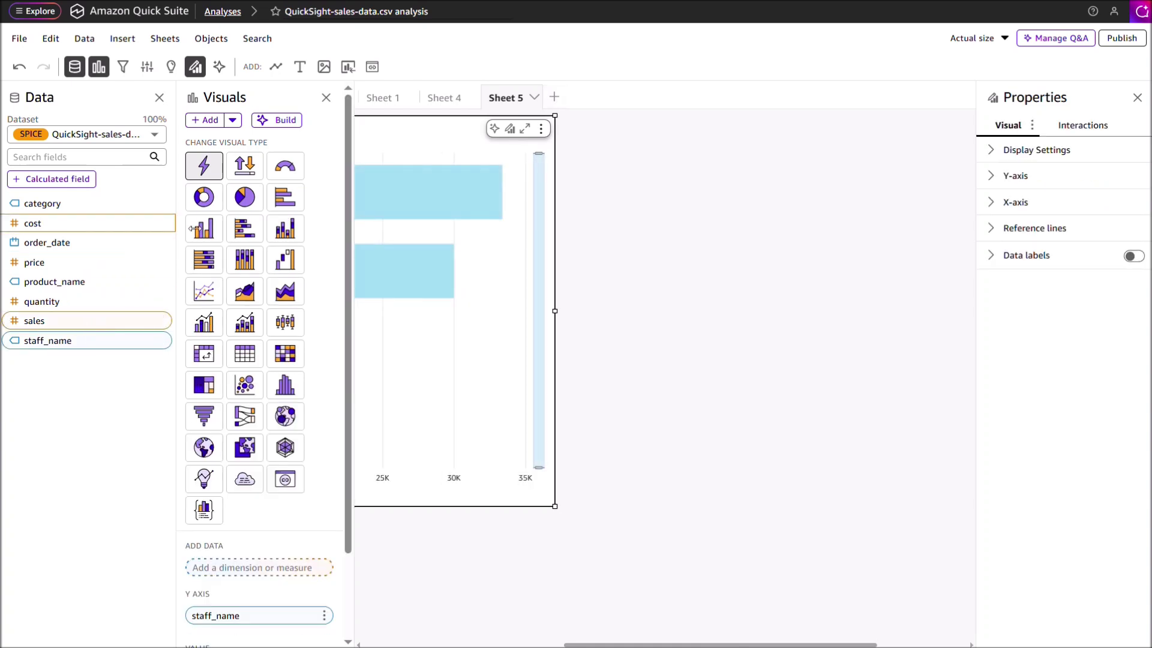
pyautogui.click(204, 198)
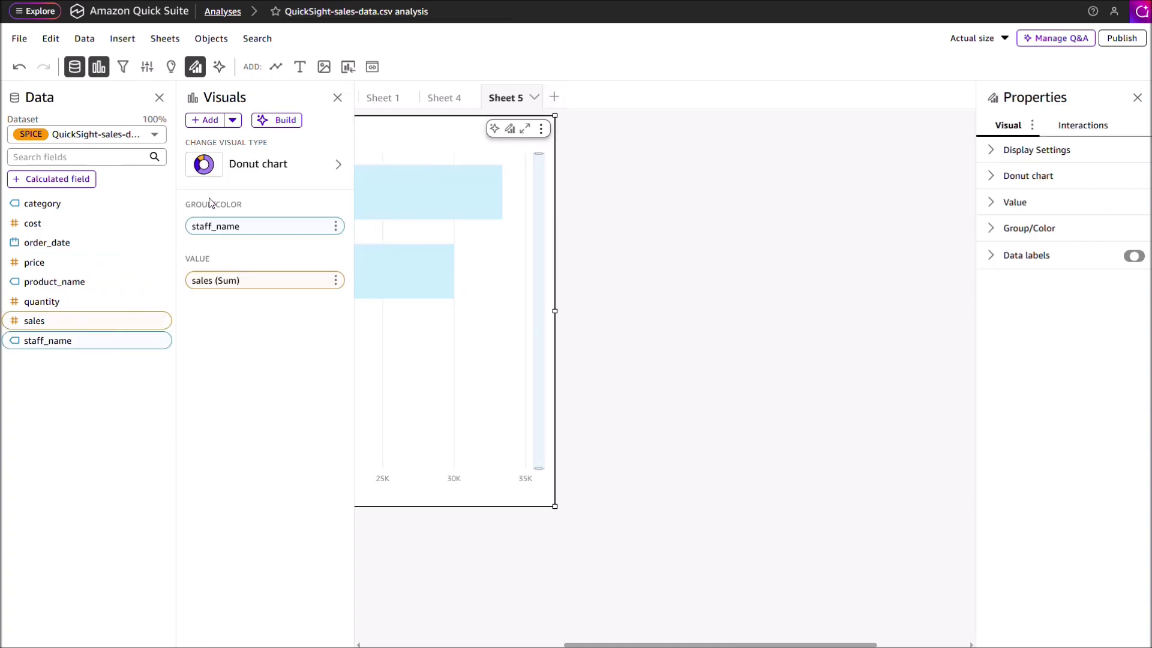
pyautogui.moveTo(562, 192); pyautogui.dragTo(957, 214)
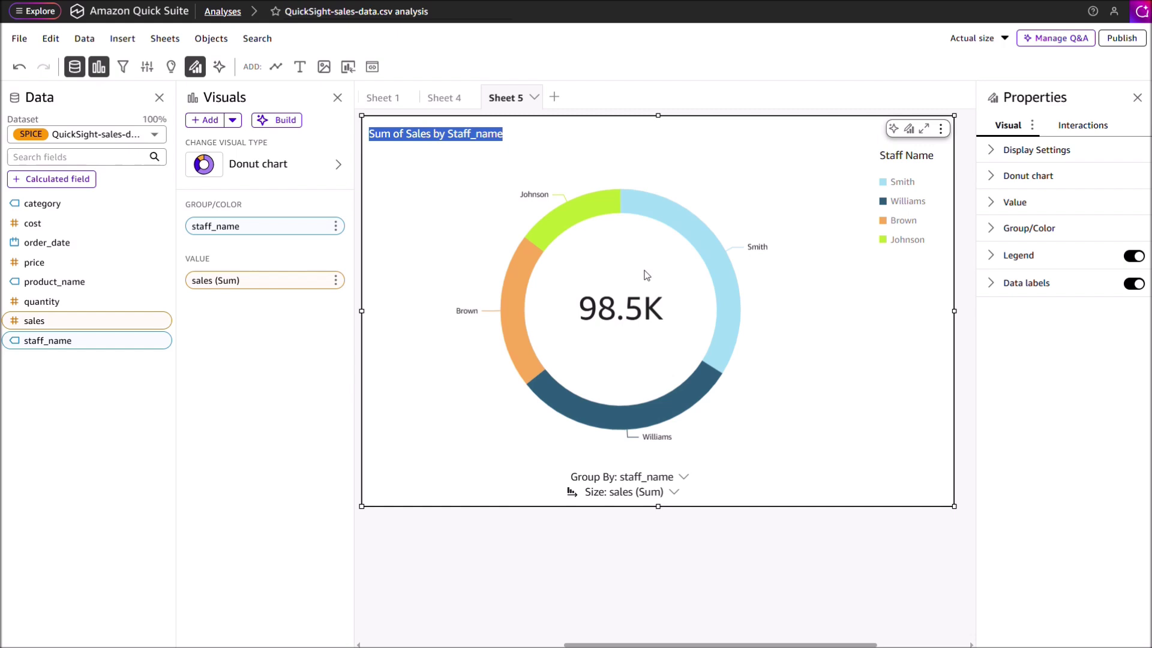
pyautogui.moveTo(517, 313)
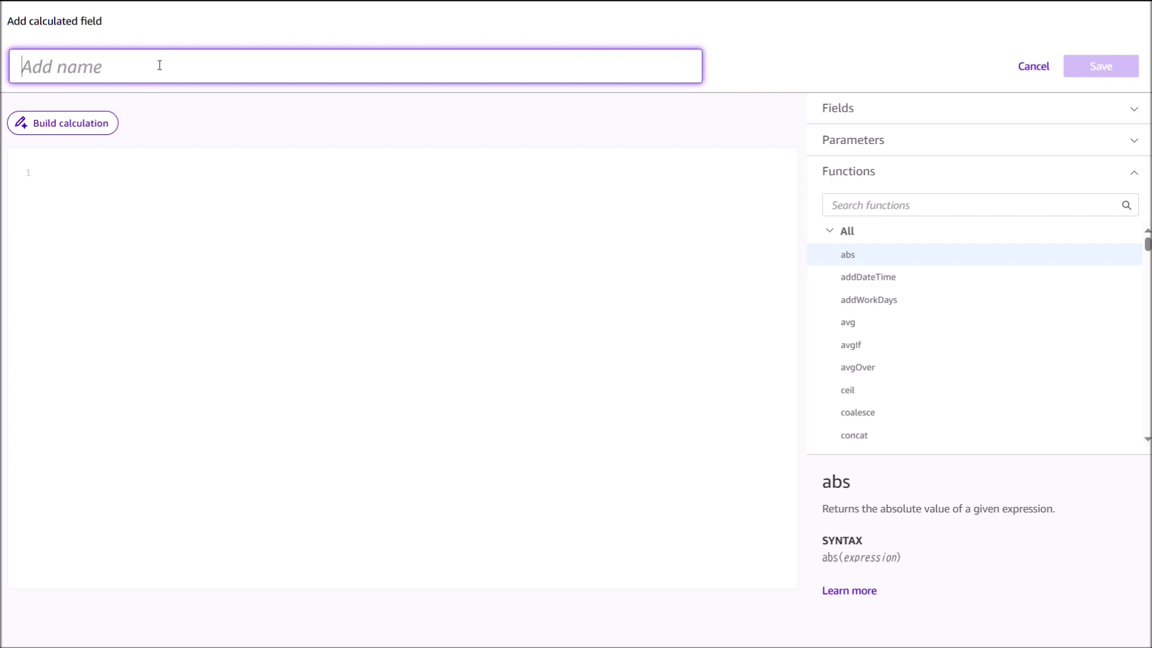
# Step: Save a calculated field named 'profit' with the formula {sales} - {cost}
pyautogui.write('profit')
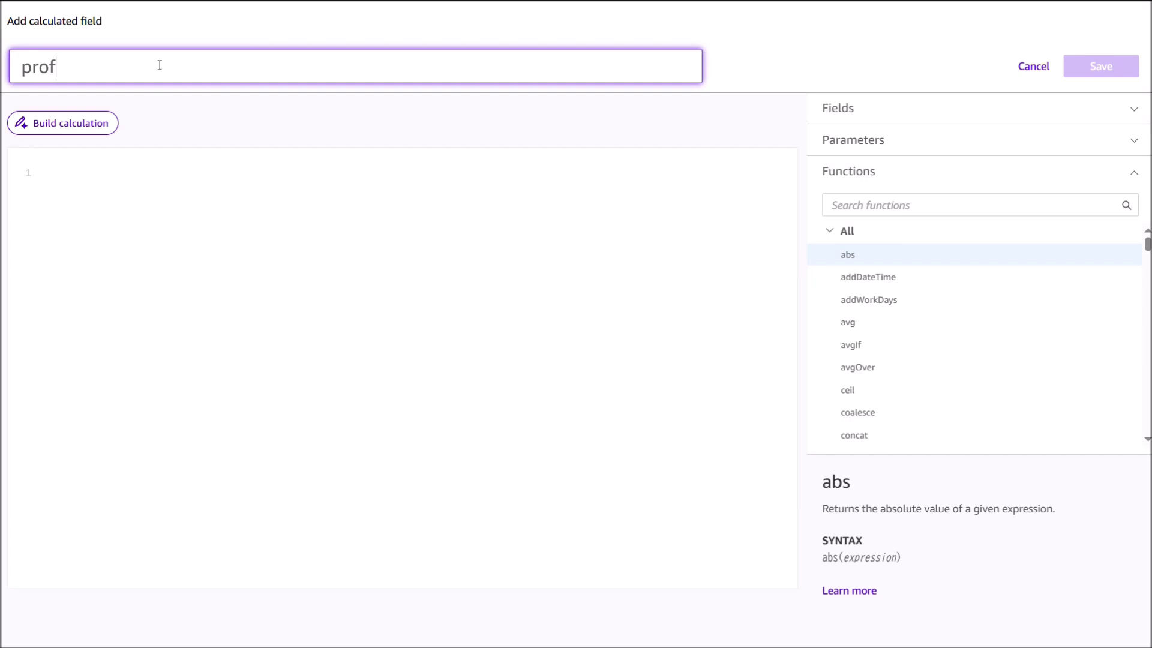
pyautogui.click(66, 170)
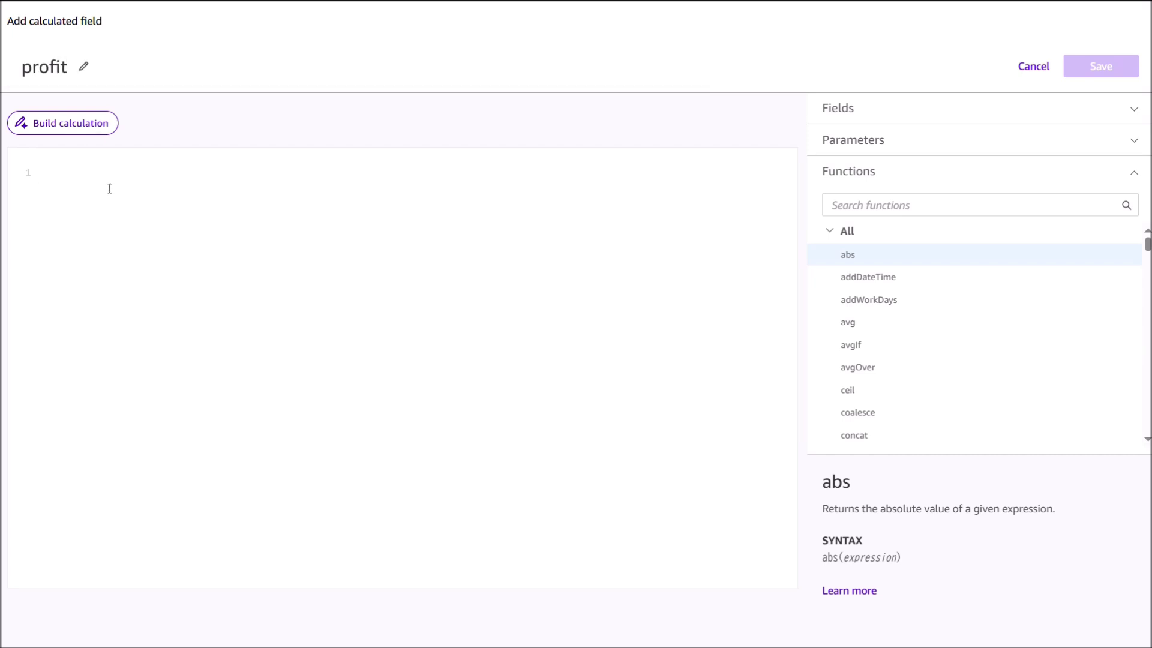
pyautogui.write('{sales} - {cost}')
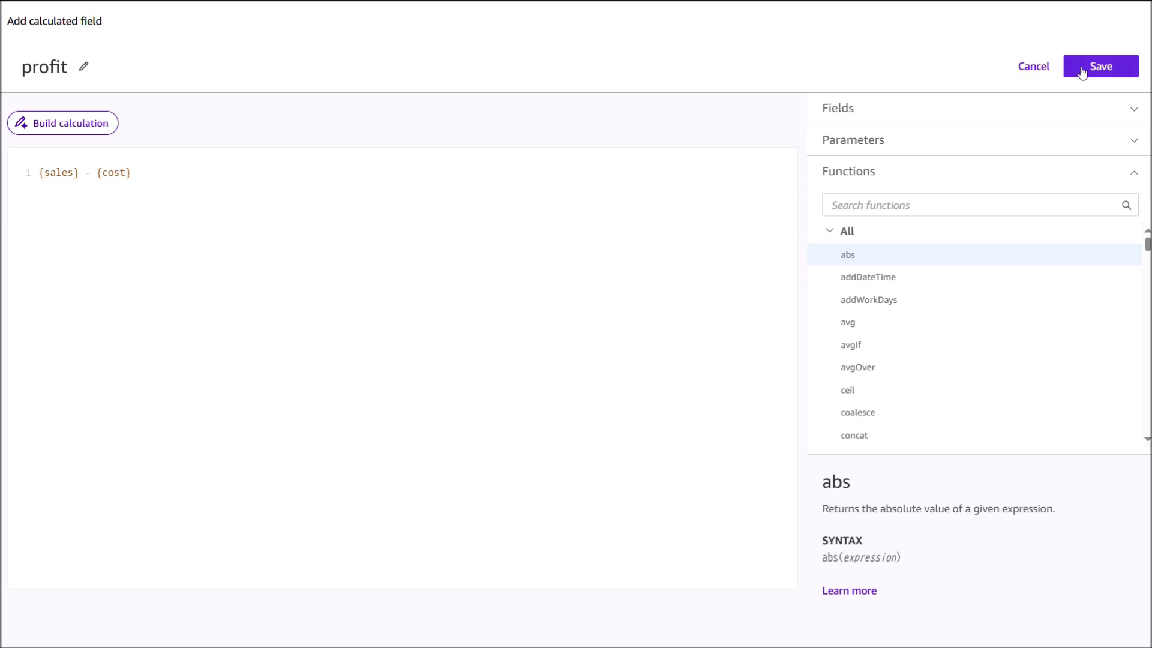
pyautogui.click(1102, 64)
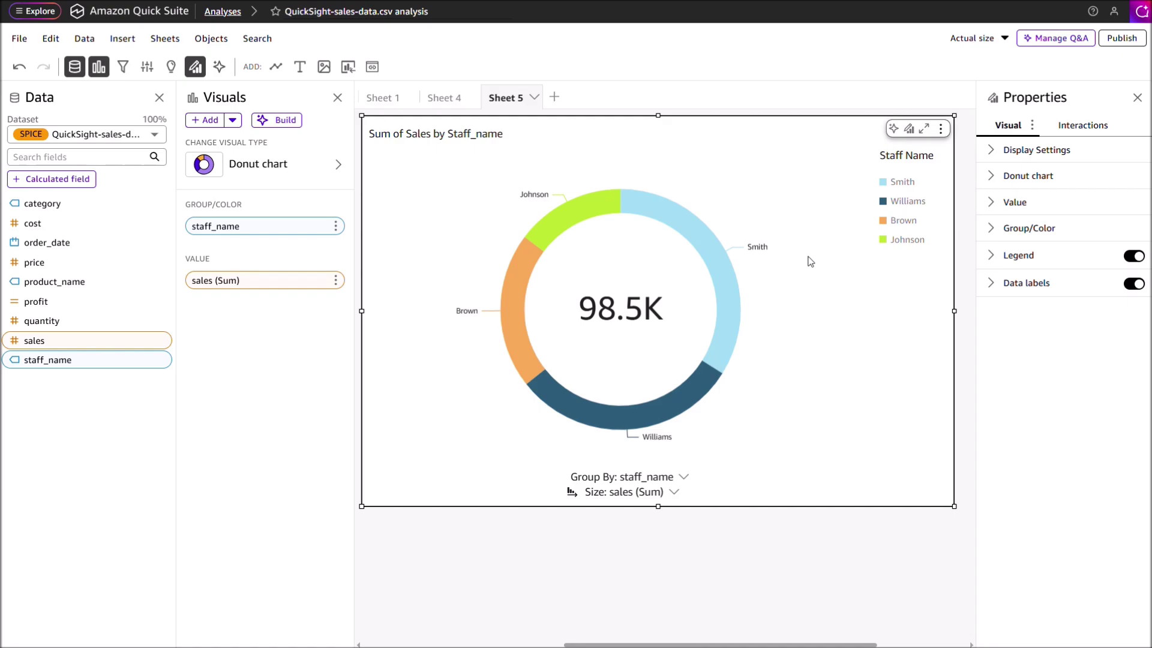
# Step: Publish the analysis as the dashboard 'SamoeDashboard' and return to the home page
pyautogui.click(1122, 41)
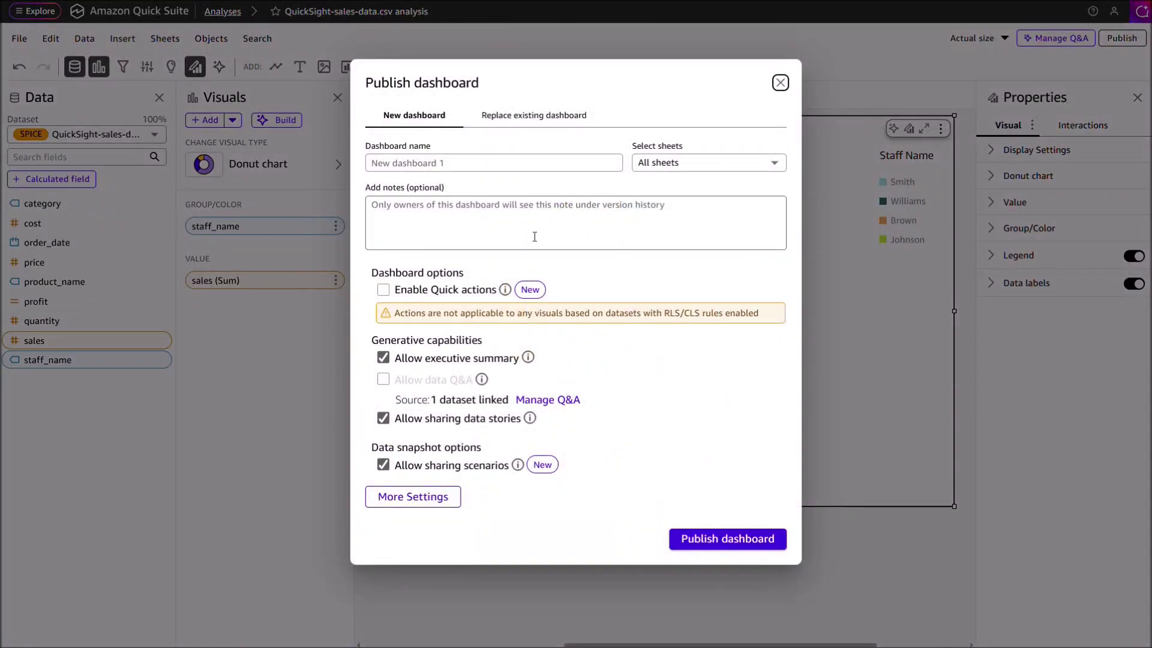
pyautogui.click(477, 170)
pyautogui.write('SamoeDash')
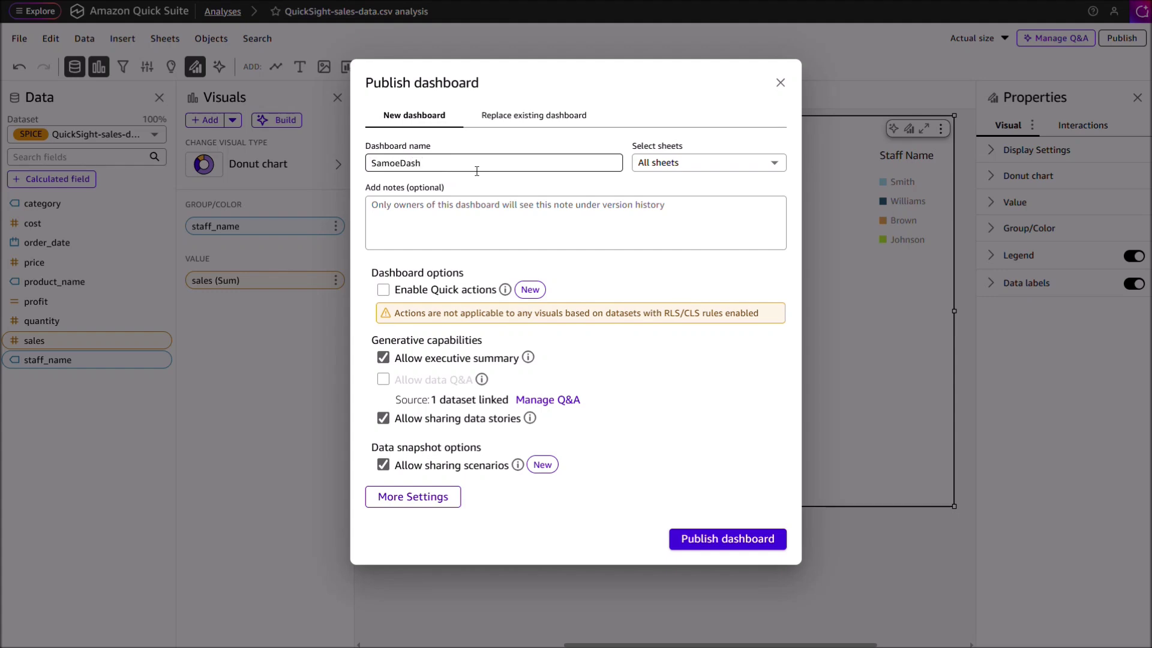
pyautogui.write('board')
pyautogui.click(727, 543)
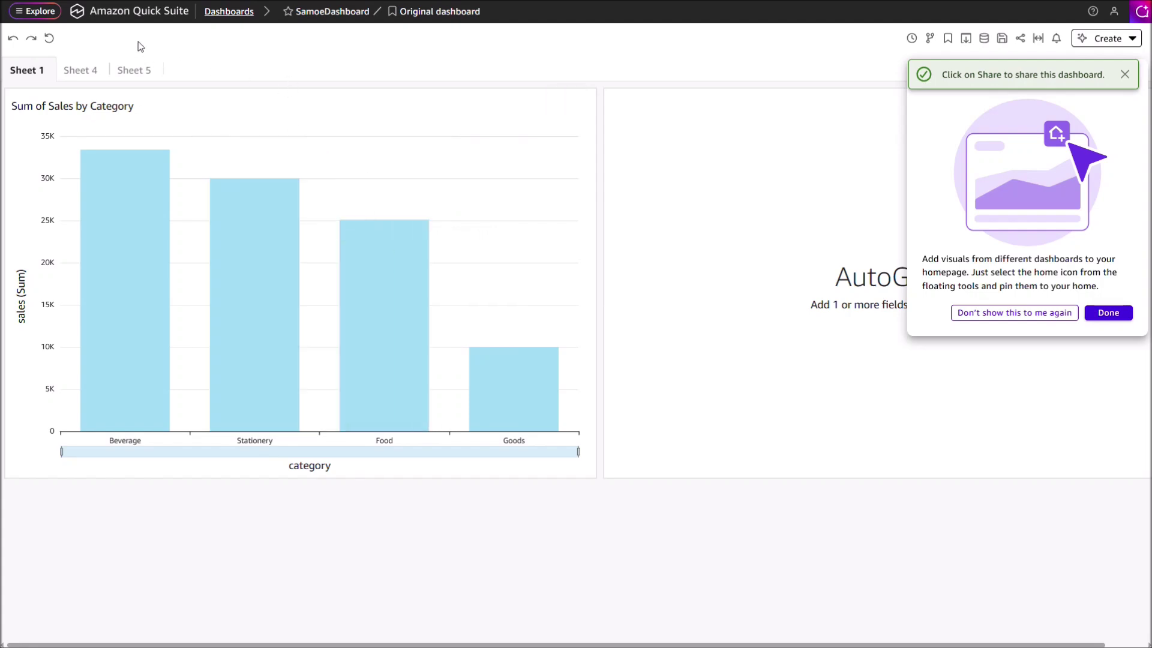
pyautogui.click(130, 19)
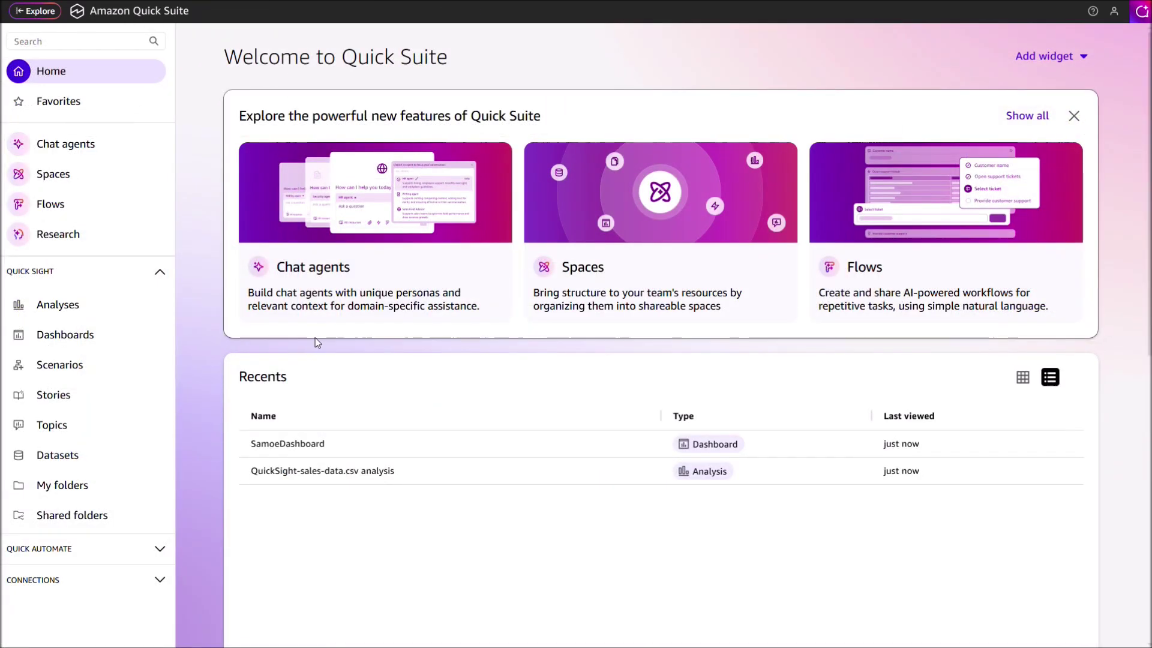
# Step: Review the QuickSight-sales-data.csv dataset details, then go to Manage Quick Suite
pyautogui.click(57, 455)
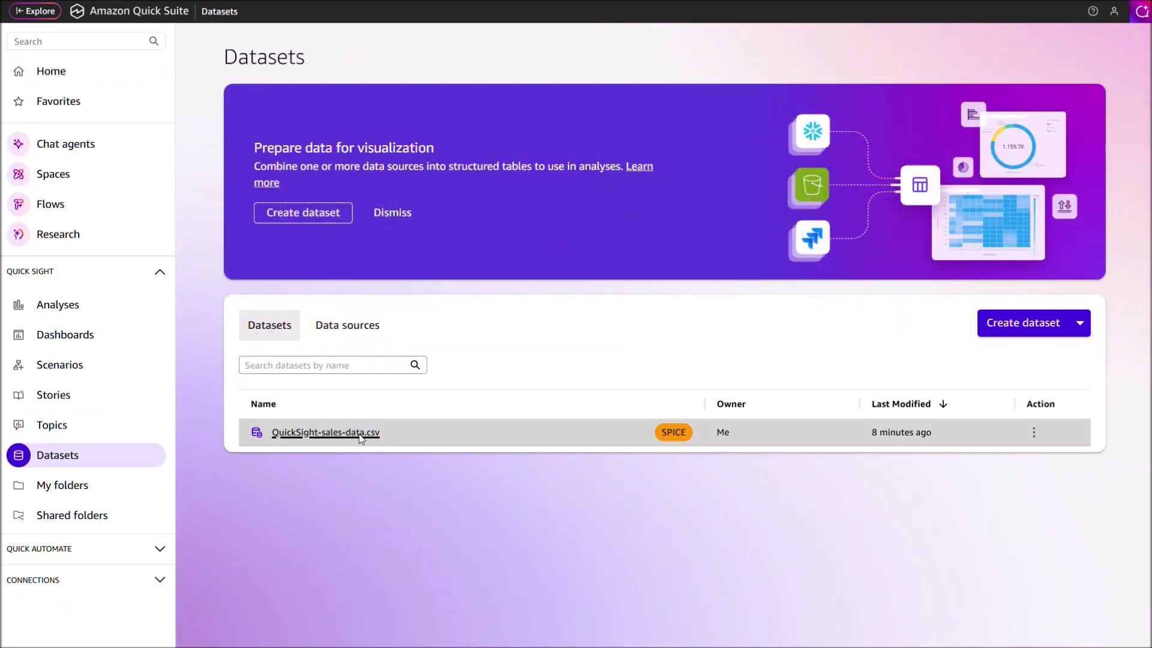
pyautogui.click(362, 435)
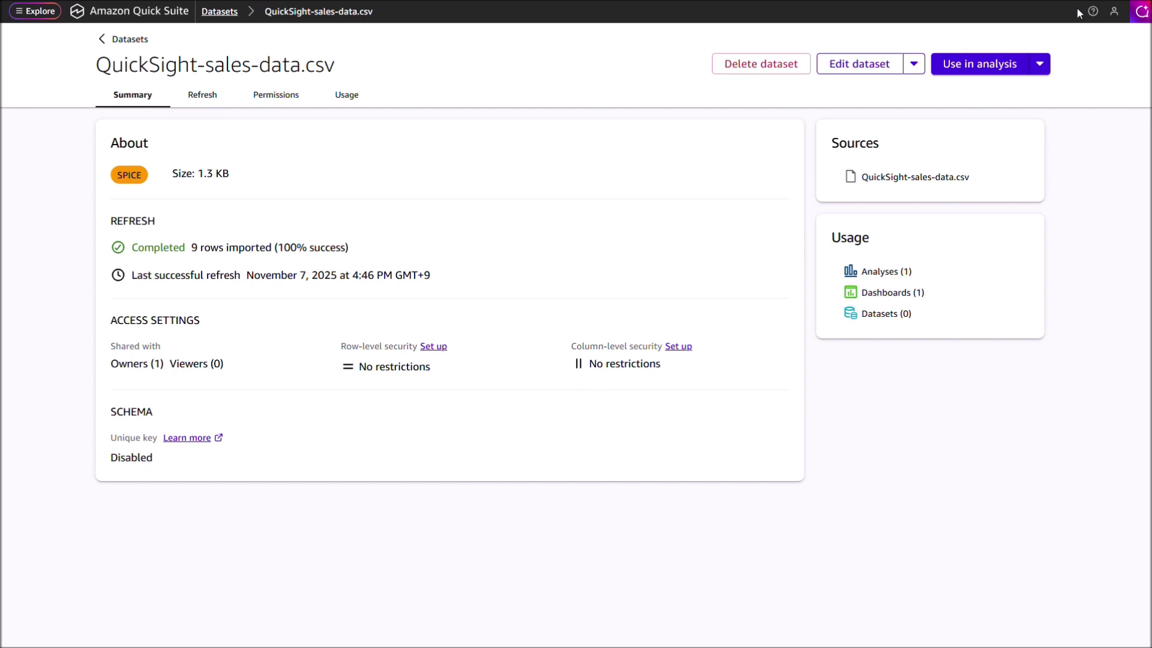
pyautogui.click(1113, 11)
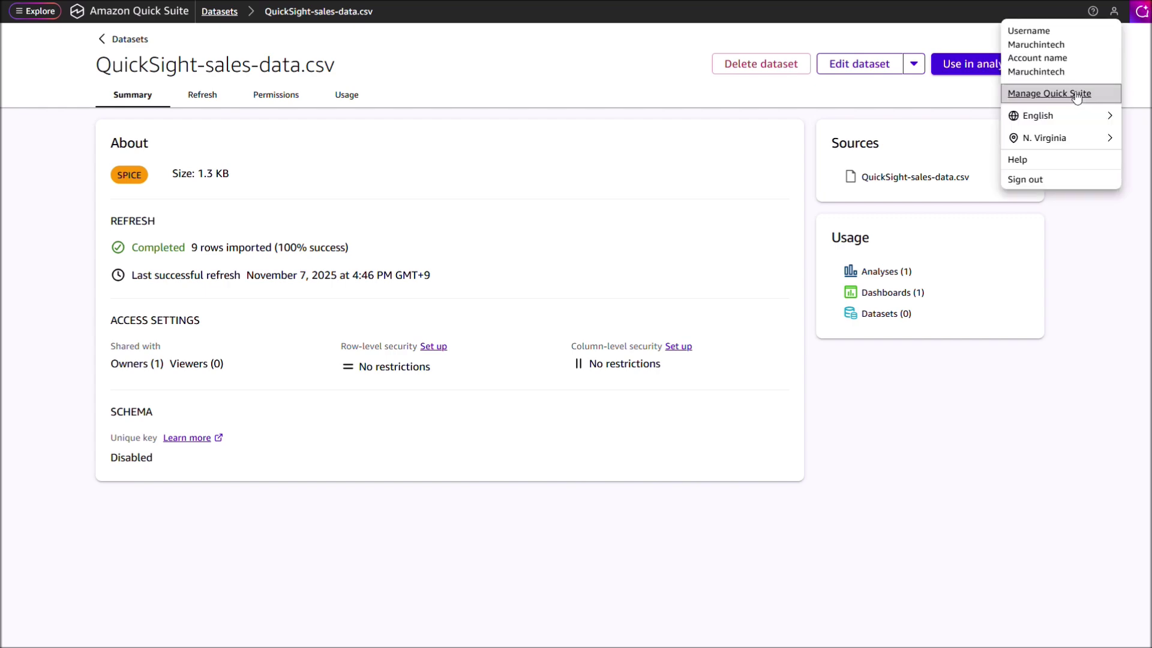
pyautogui.click(1073, 94)
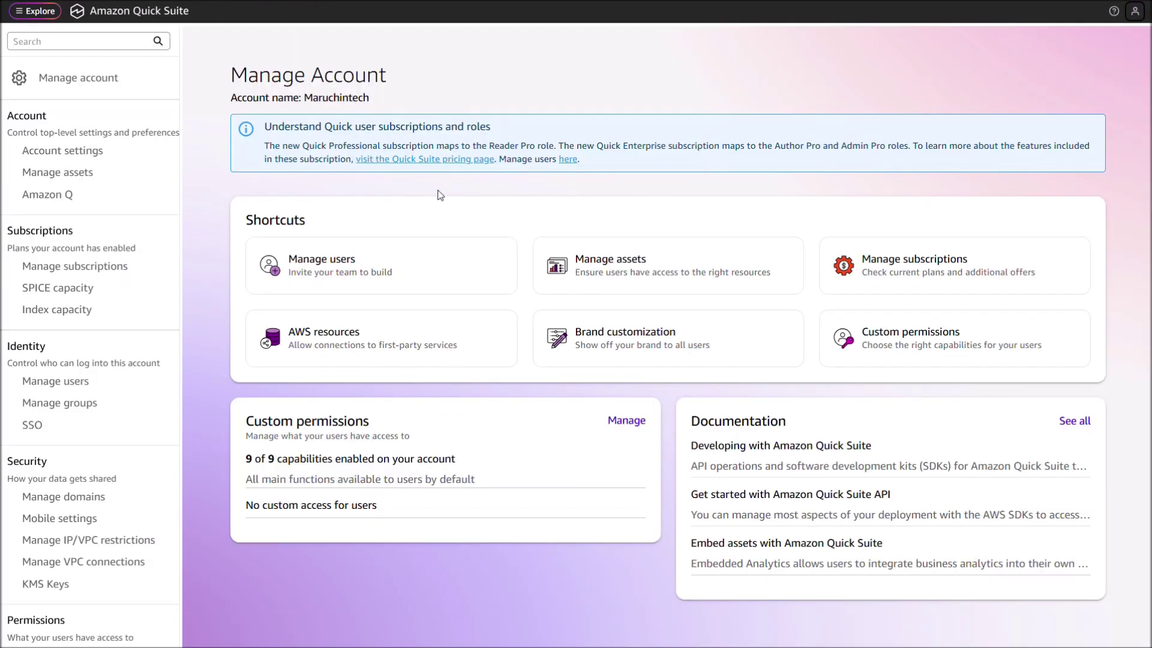
# Step: Invite the test IAM user with a pasted contact e-mail as Reader Pro, then return home
pyautogui.click(360, 271)
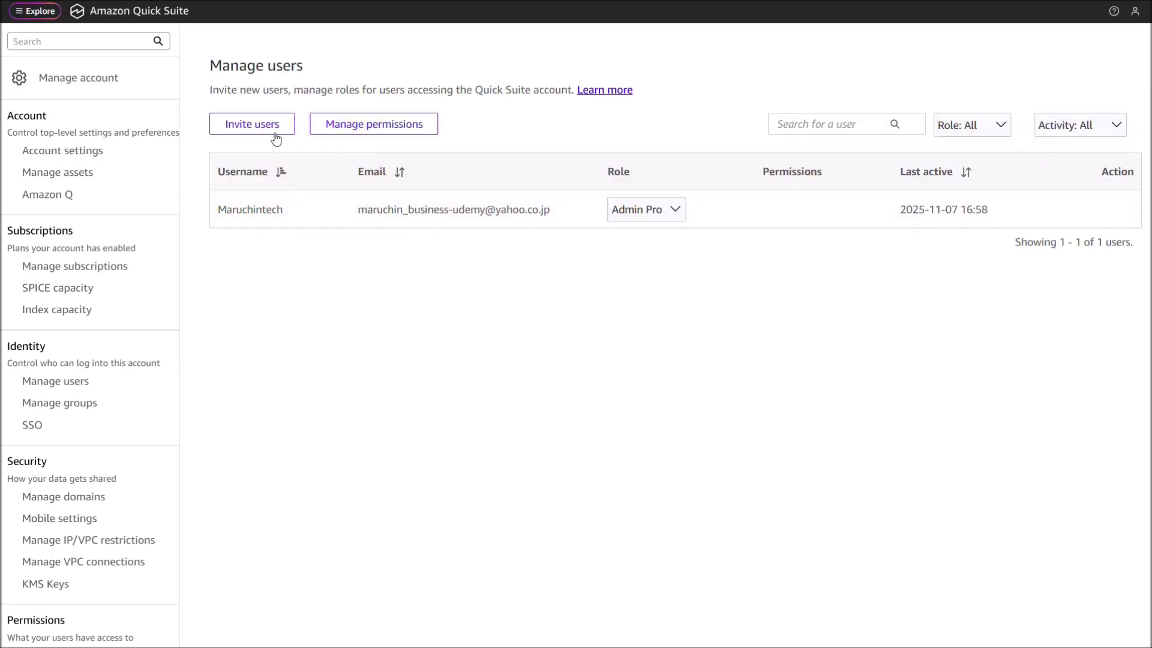
pyautogui.click(274, 126)
pyautogui.click(324, 96)
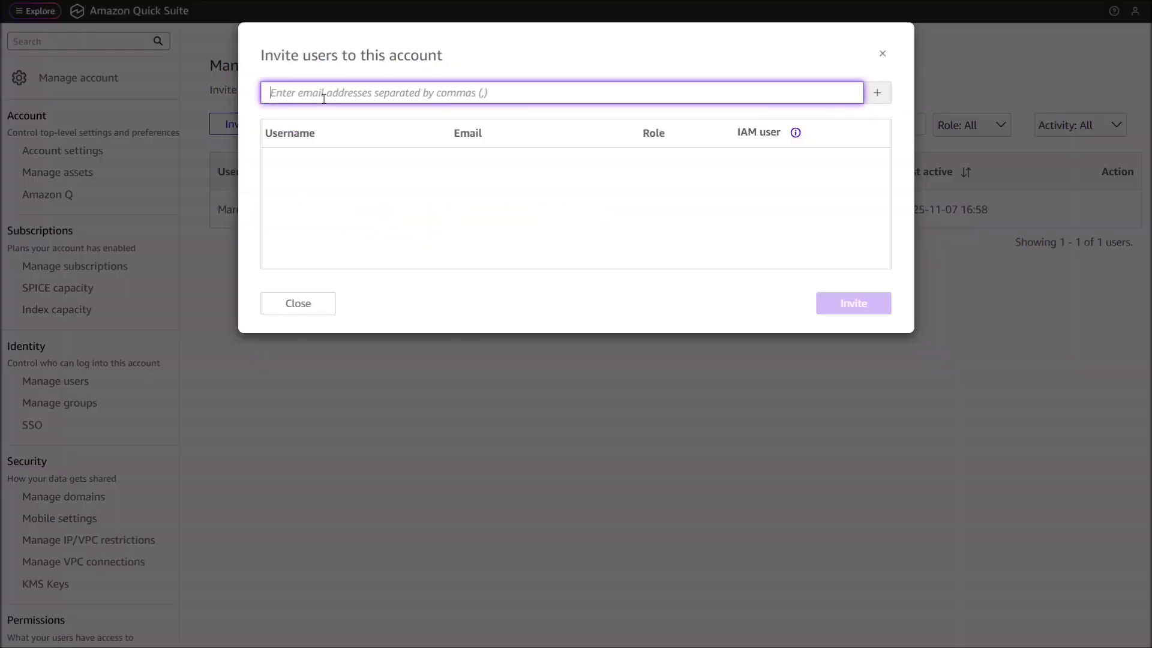
pyautogui.write('test')
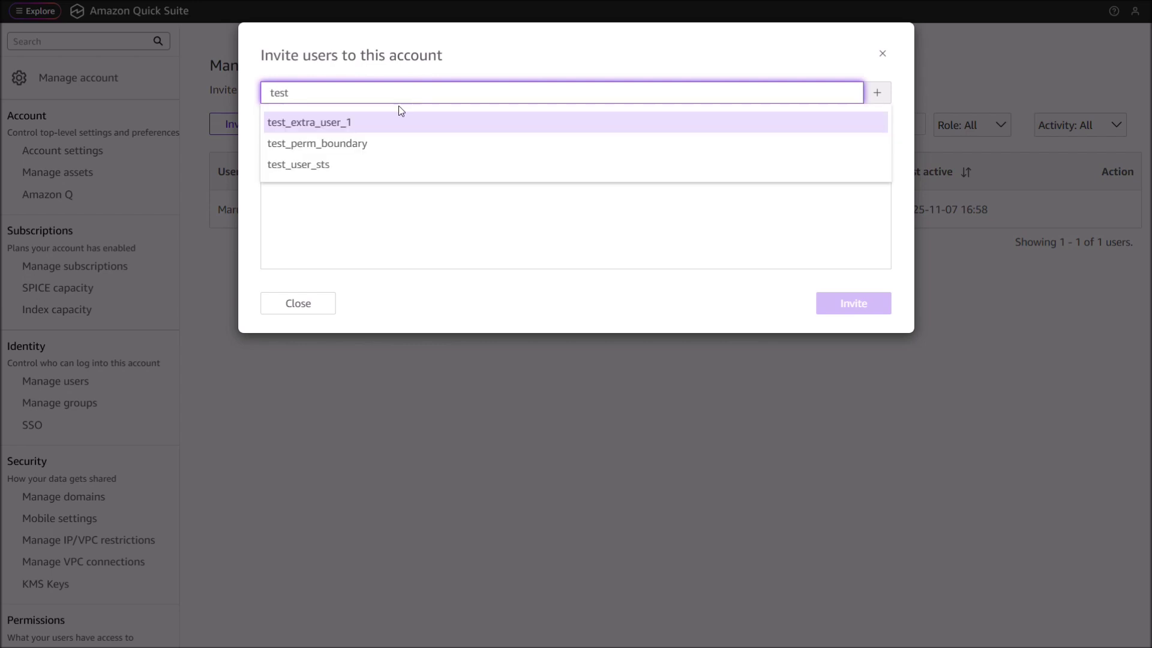
pyautogui.click(372, 133)
pyautogui.click(496, 171)
pyautogui.hotkey('ctrl', 'v')
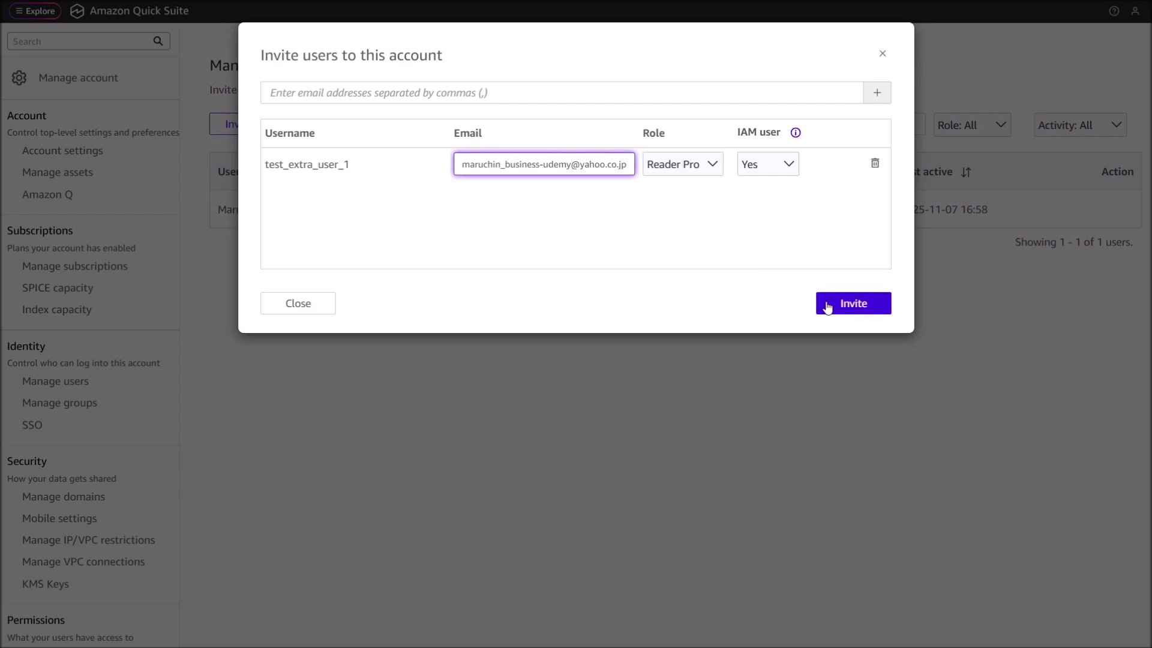
pyautogui.click(827, 306)
pyautogui.click(141, 11)
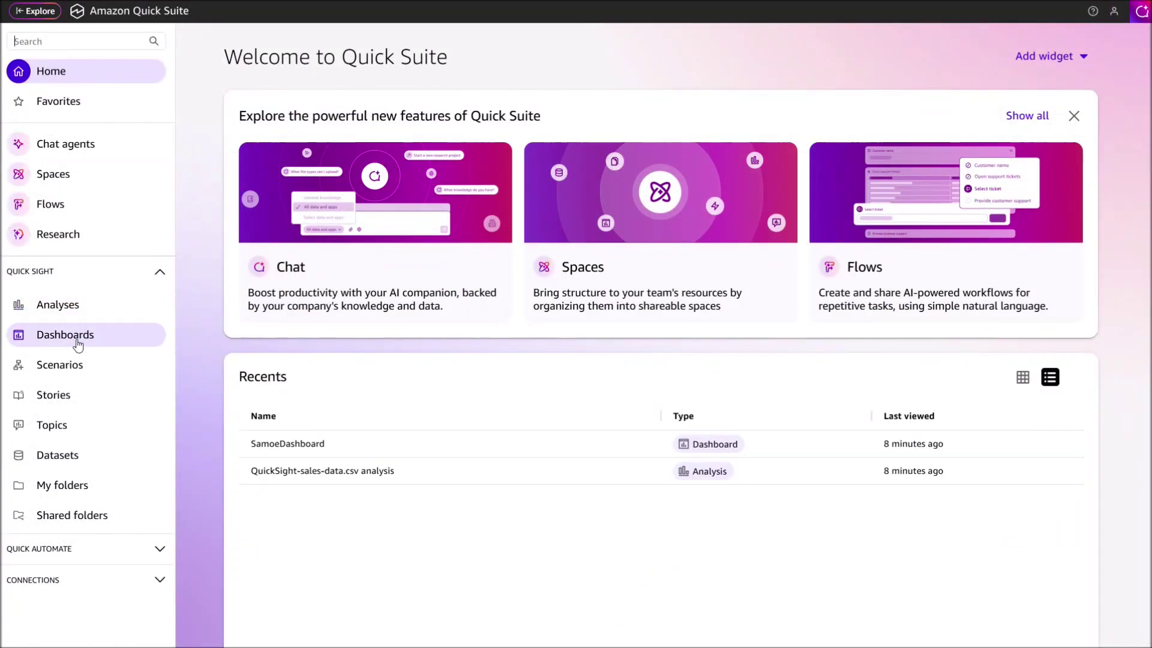
# Step: From Datasets, open QuickSight-sales-data.csv and start the column-level security setup
pyautogui.click(56, 457)
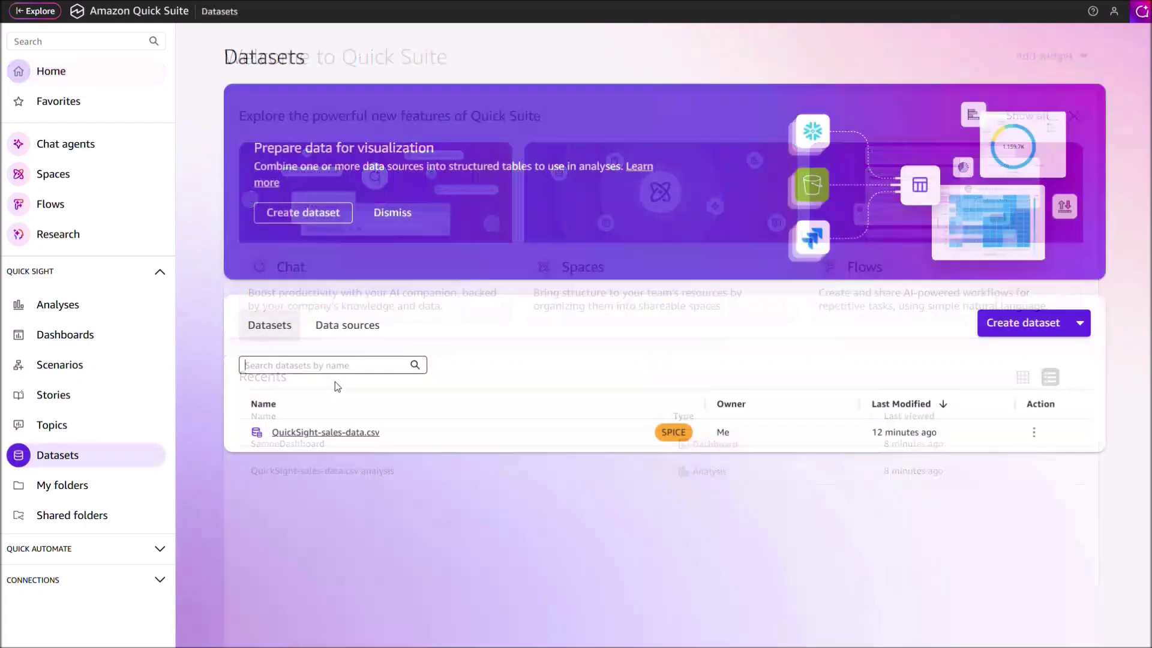
pyautogui.click(330, 432)
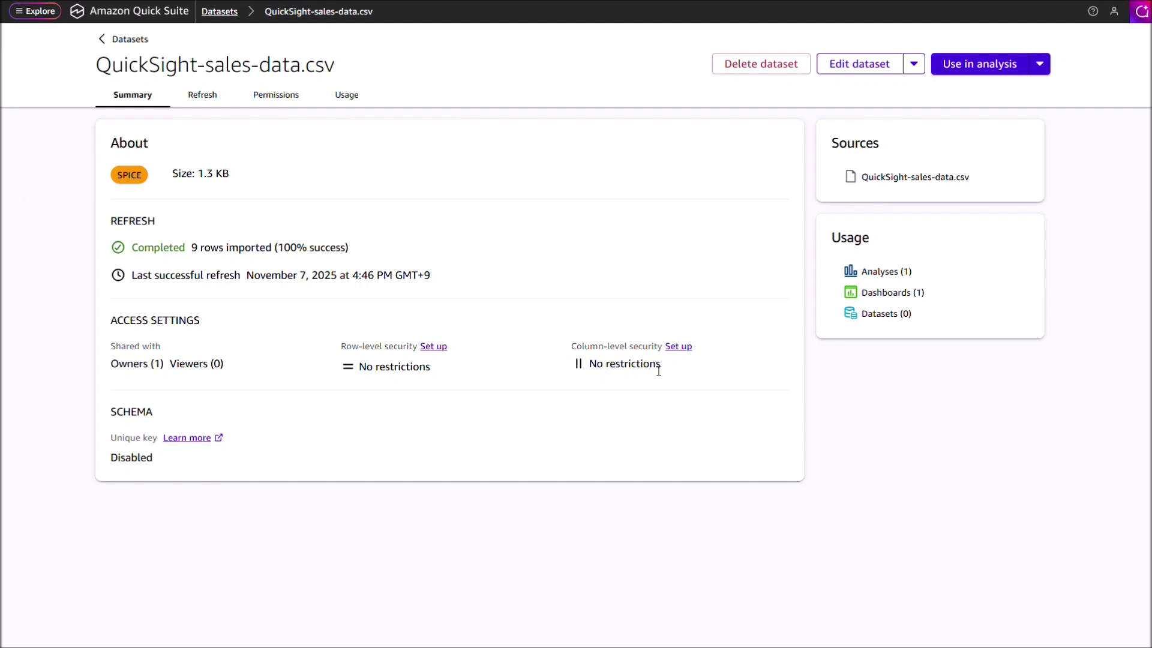
pyautogui.click(686, 351)
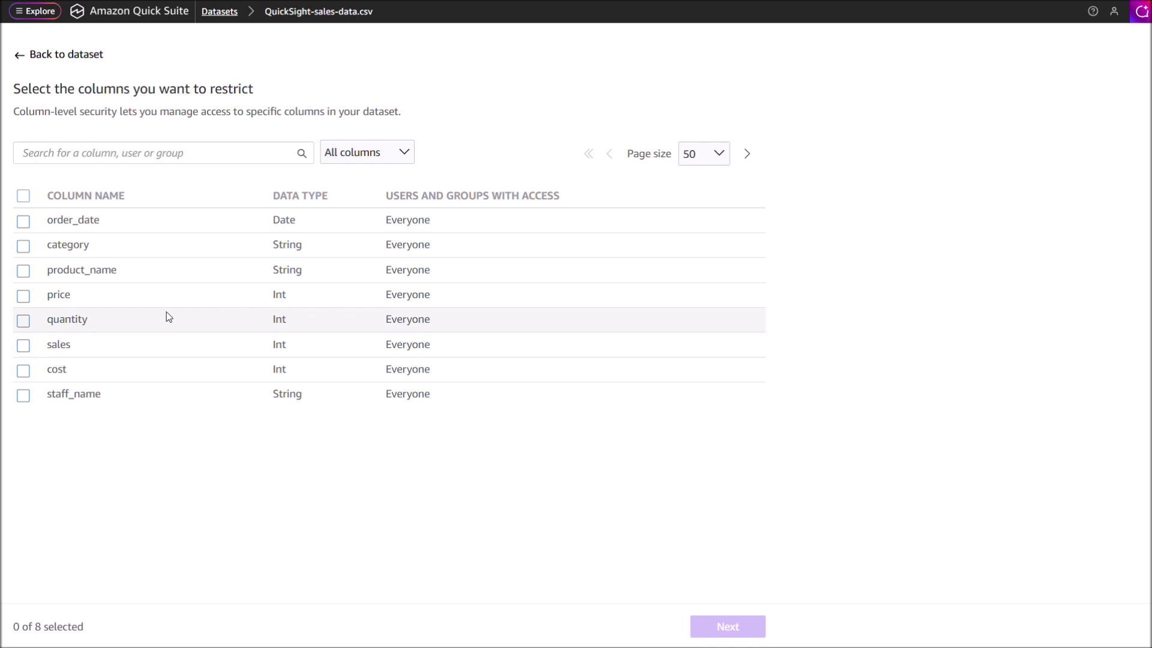
# Step: Restrict the cost column to the admin user, found by searching their username, and apply
pyautogui.click(24, 371)
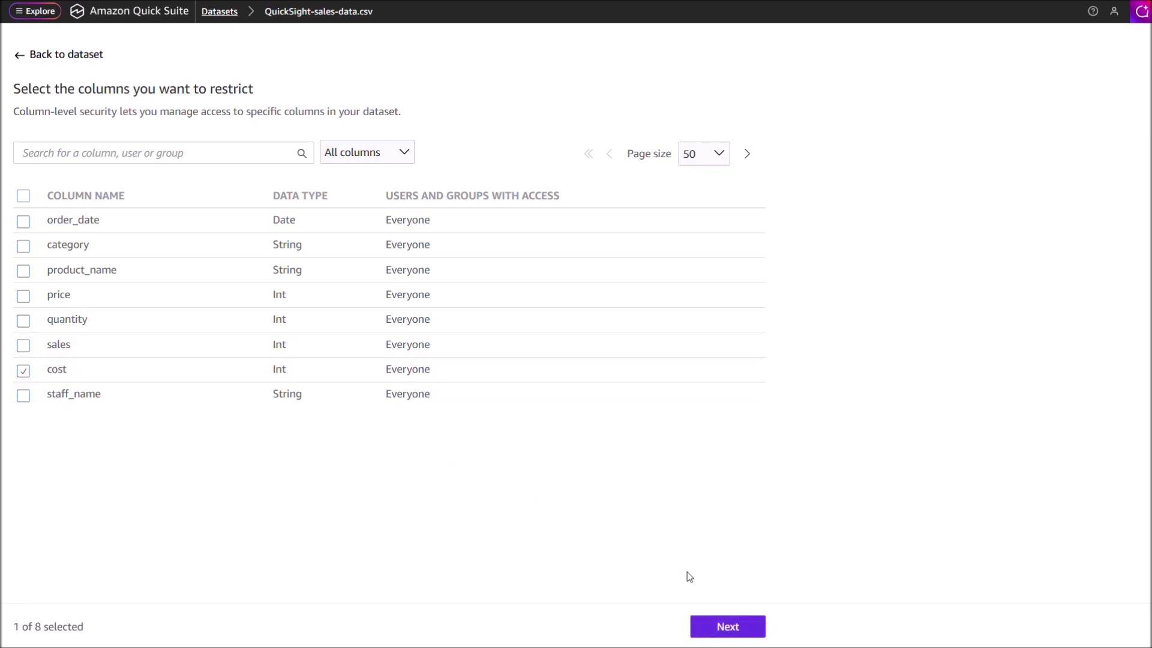
pyautogui.click(715, 624)
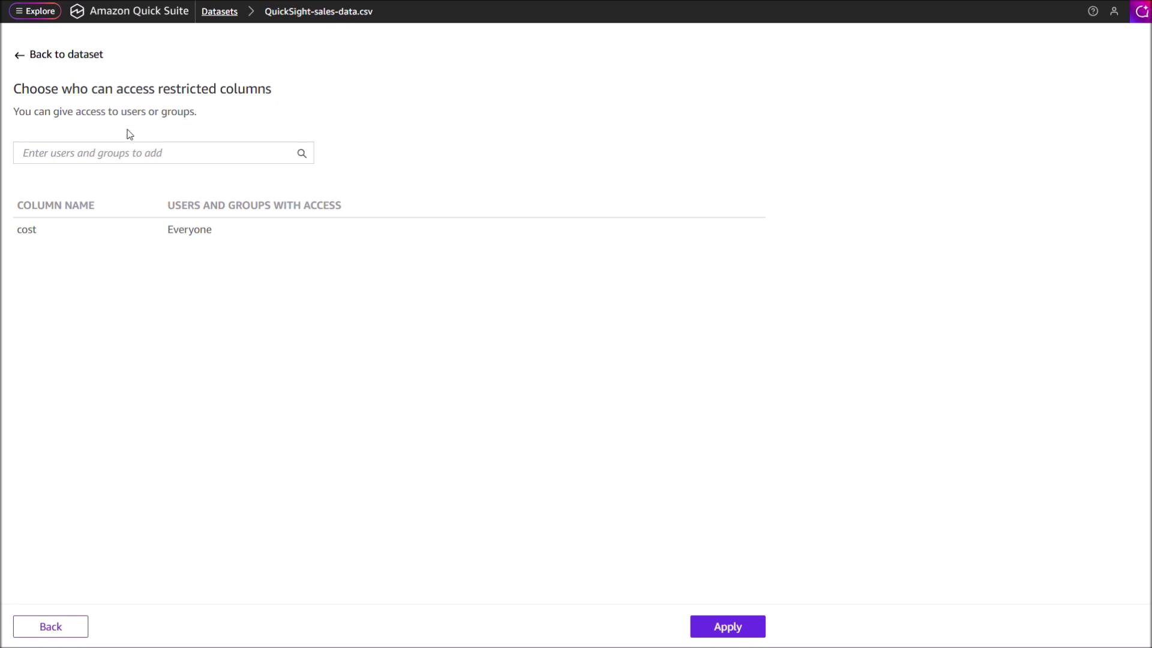
pyautogui.click(140, 156)
pyautogui.write('m')
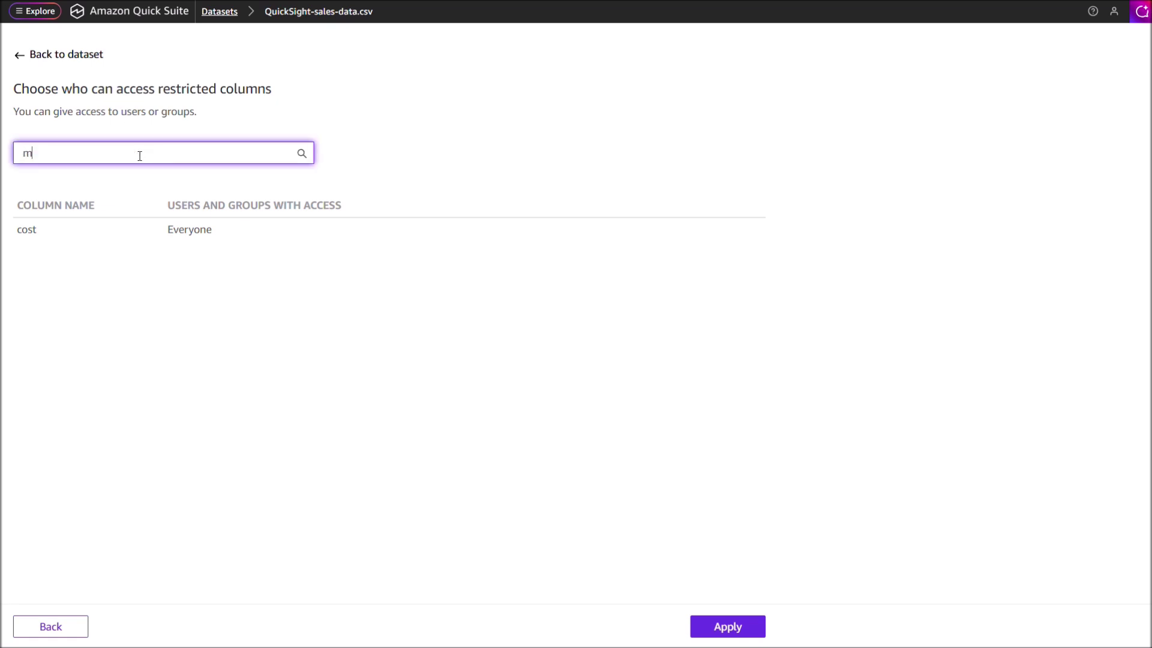
pyautogui.write('aru')
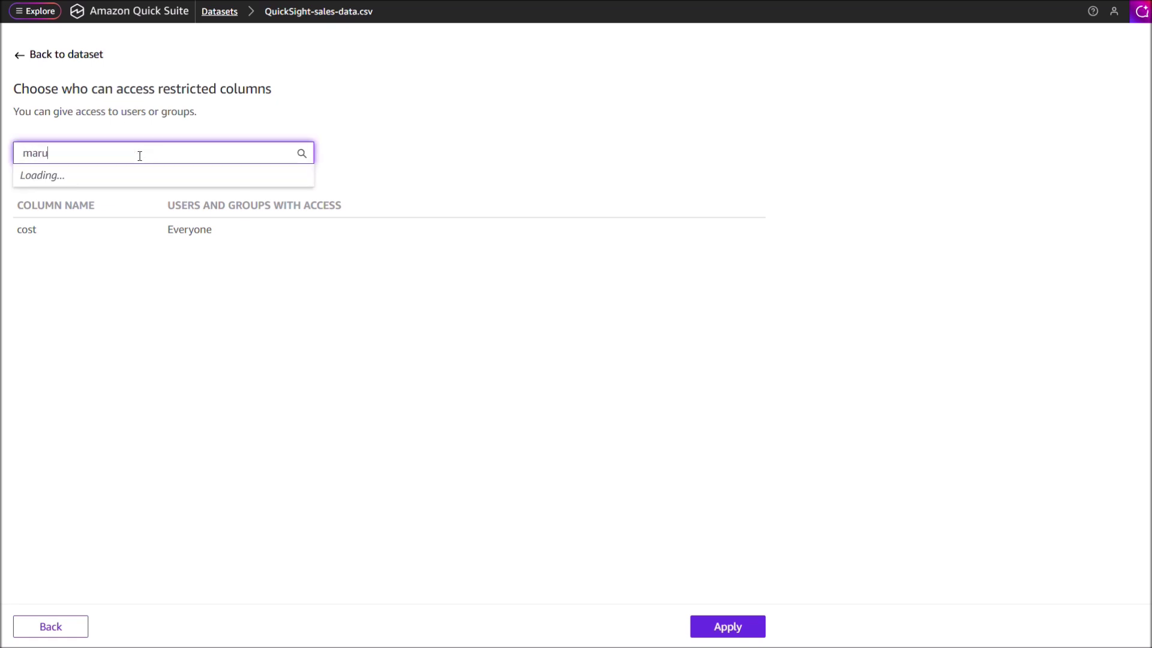
pyautogui.click(123, 185)
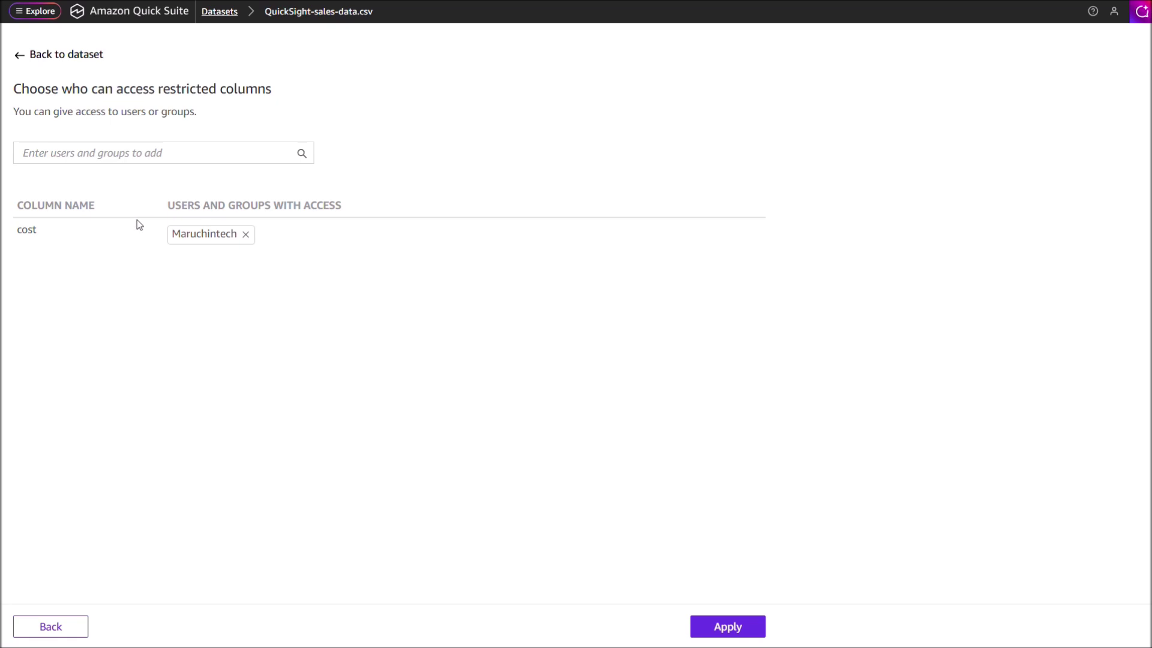
pyautogui.click(722, 627)
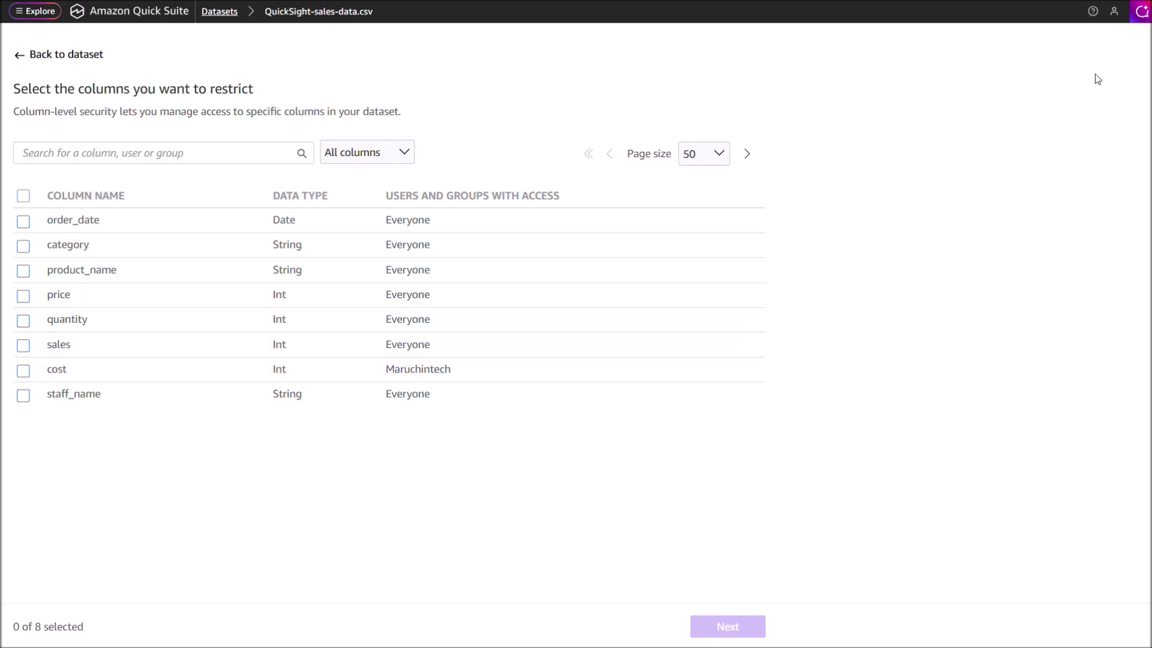
# Step: Go through Manage Quick Suite and Account settings to the Account termination management page
pyautogui.click(1114, 11)
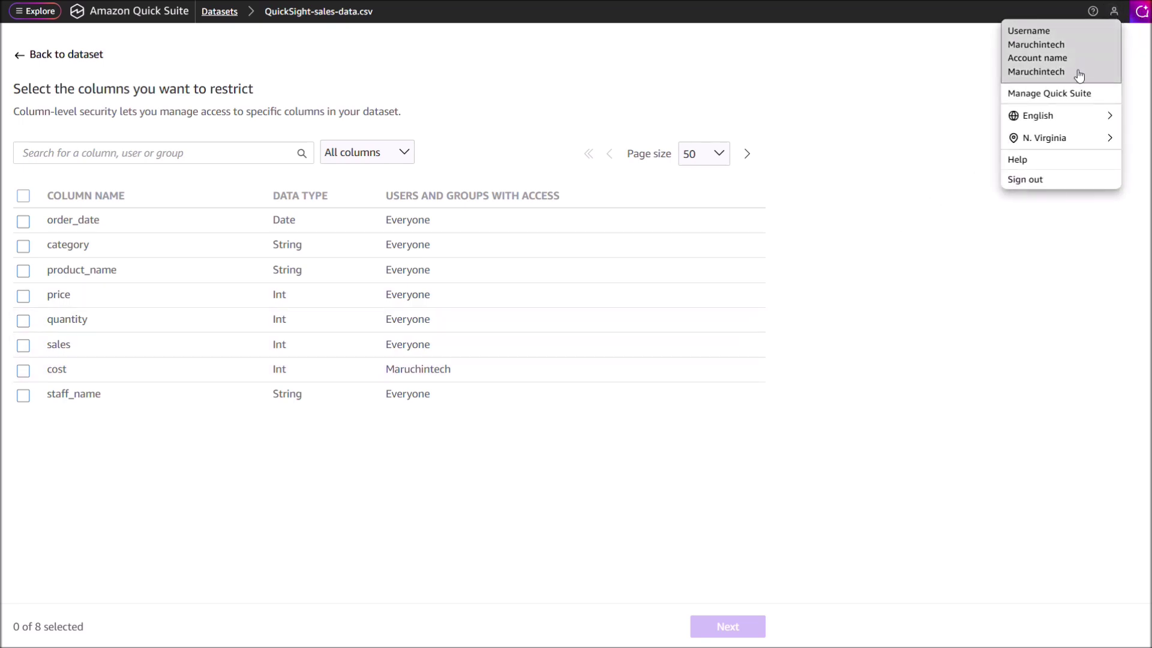
pyautogui.click(1073, 94)
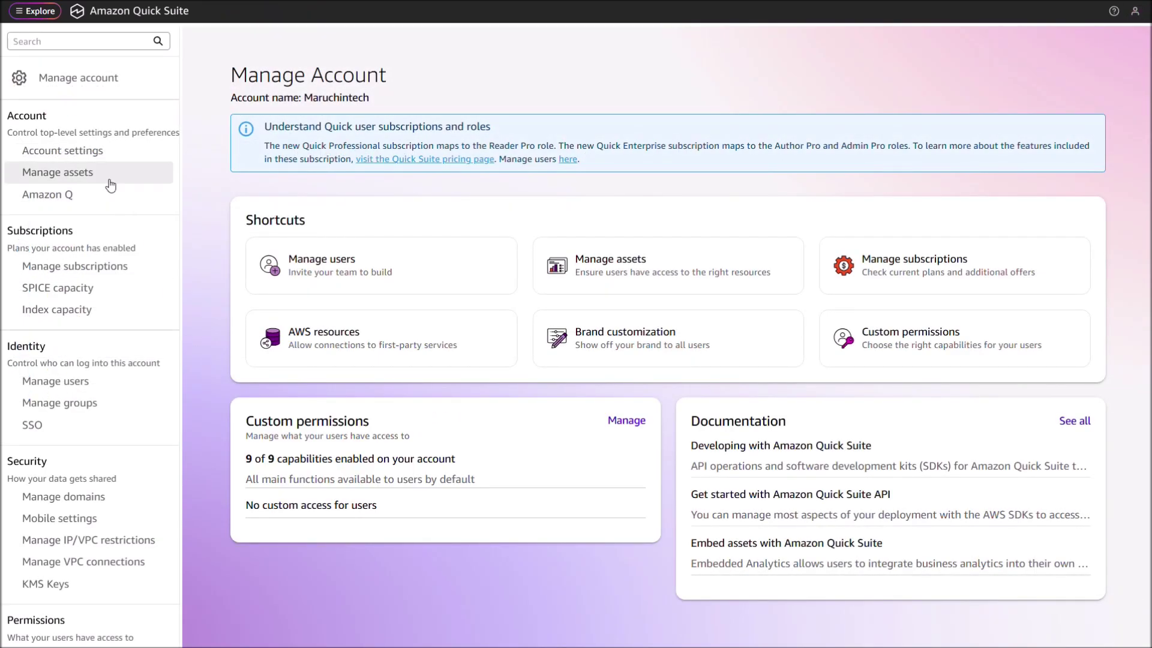
pyautogui.click(99, 156)
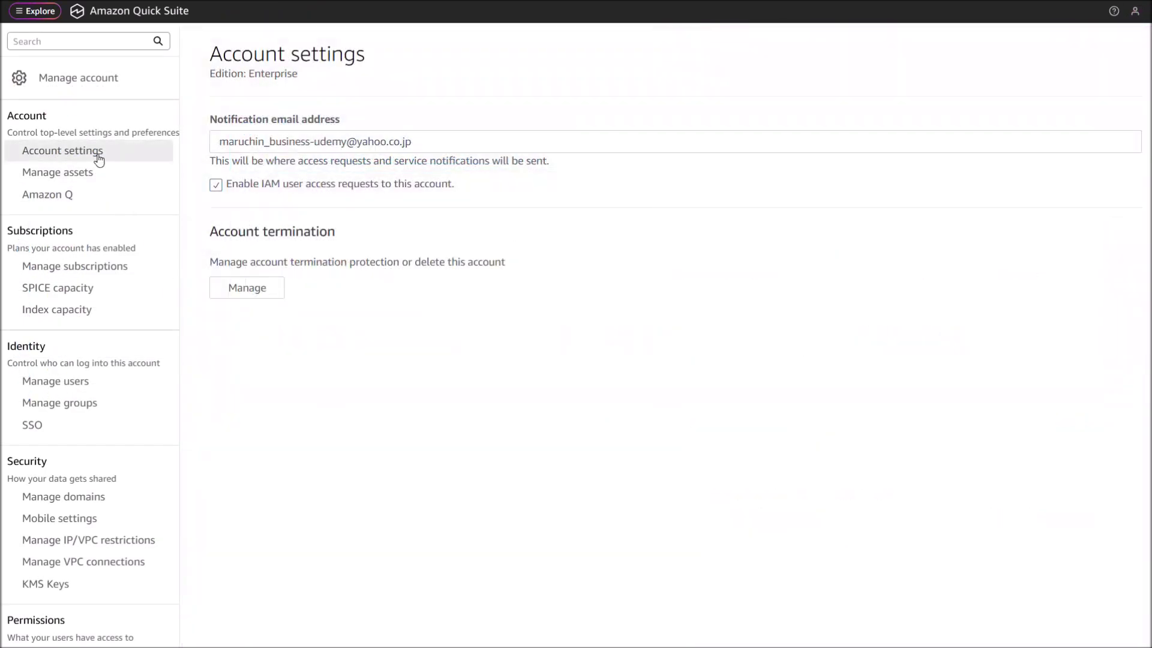
pyautogui.doubleClick(222, 234)
pyautogui.moveTo(276, 240); pyautogui.dragTo(339, 242)
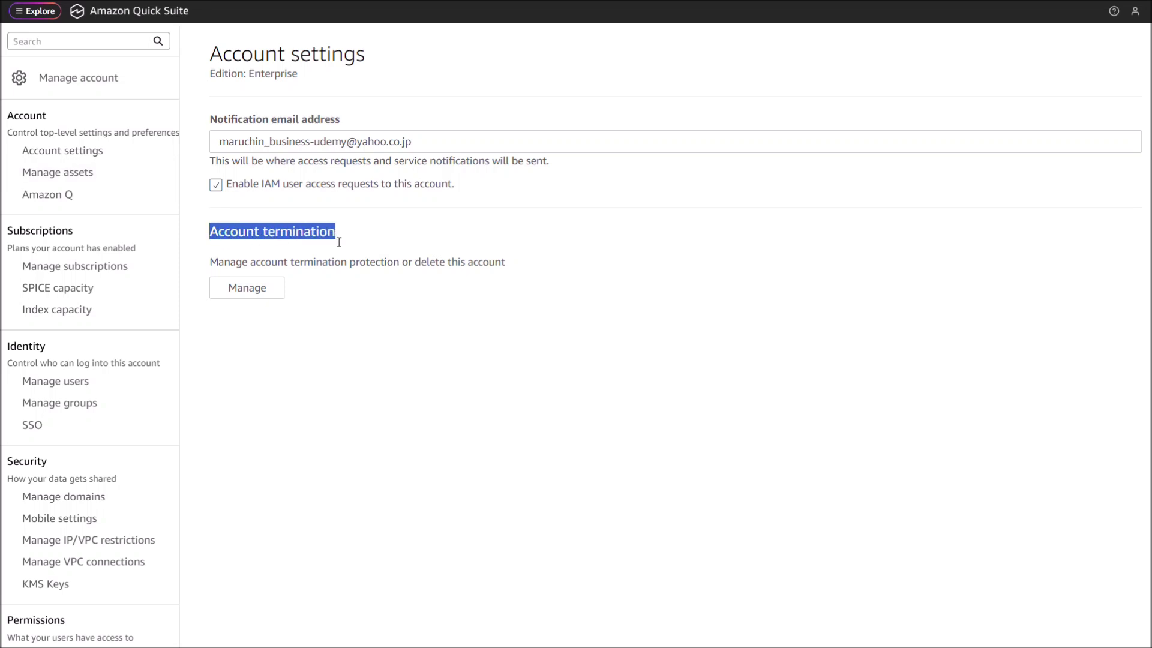
pyautogui.click(269, 291)
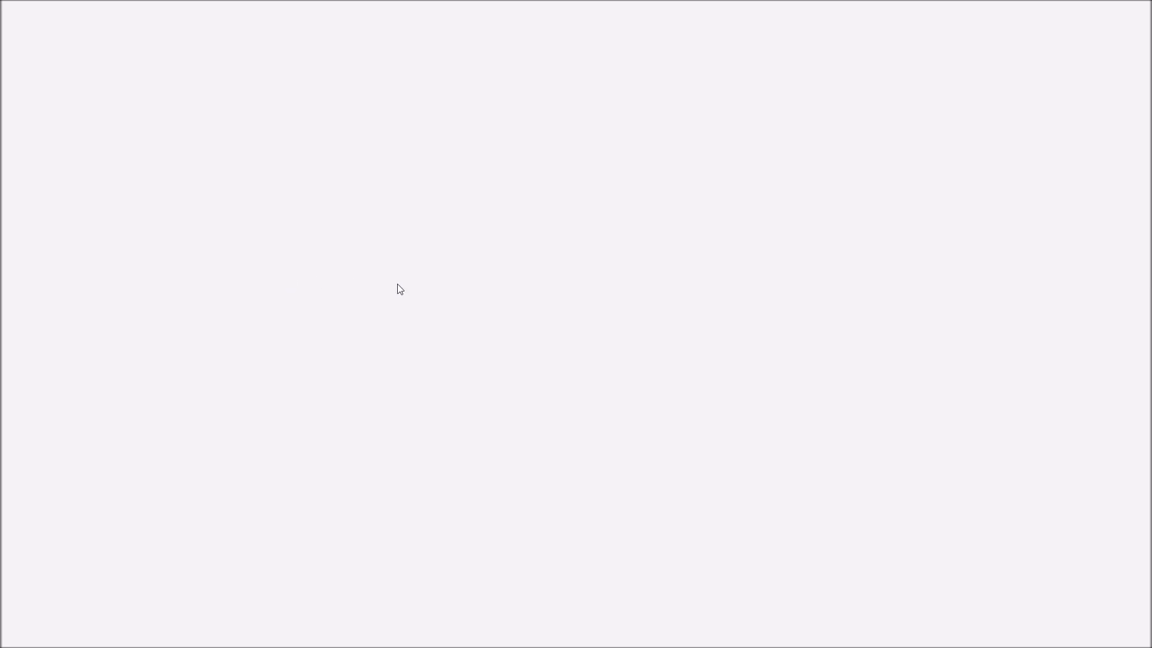